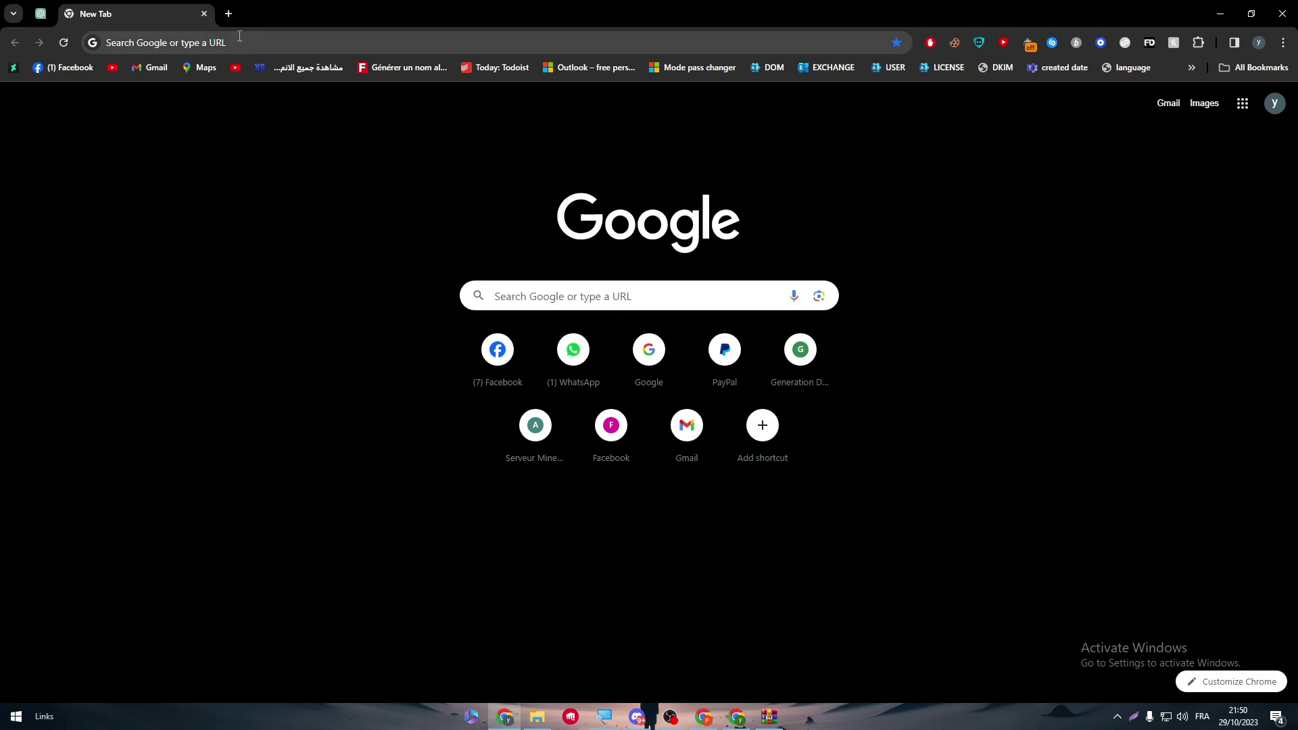
Step: Launch Google Ads at ads.google.com from the Google apps panel
click(1243, 101)
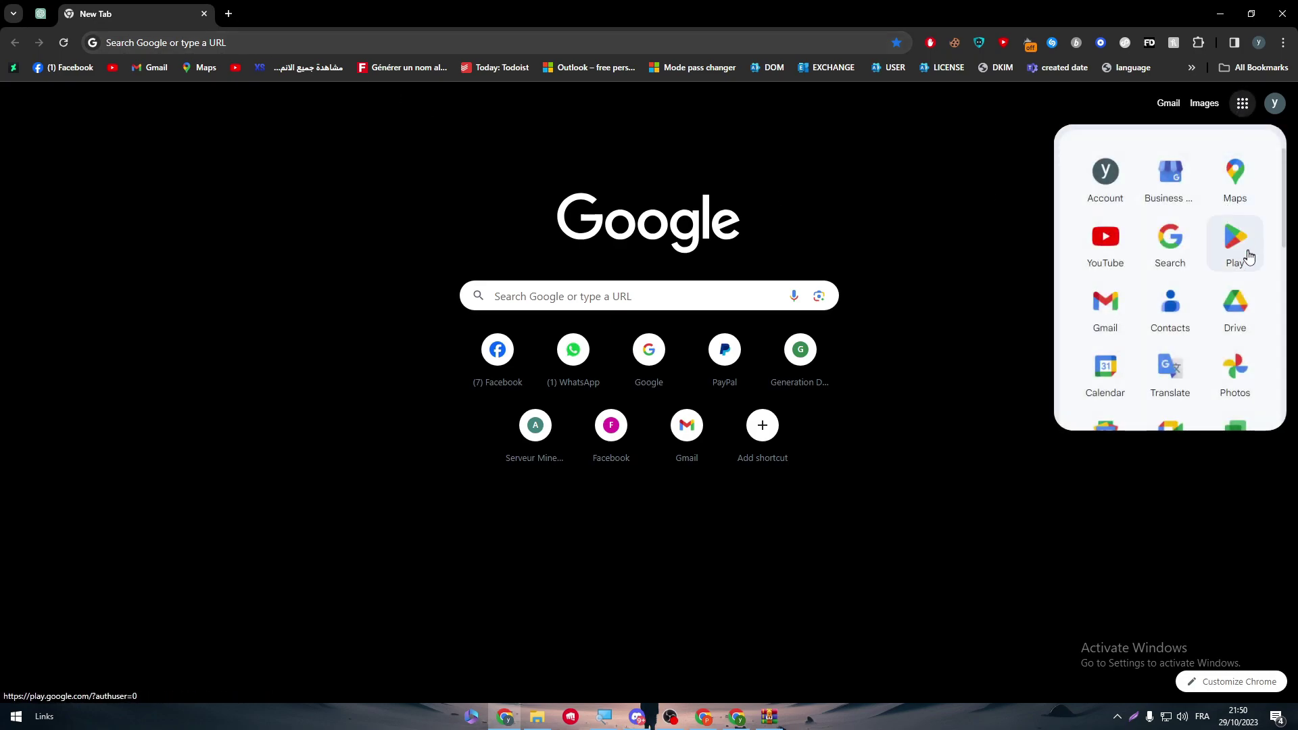
scroll(1281, 271, down, 4)
drag(1287, 274, 1275, 390)
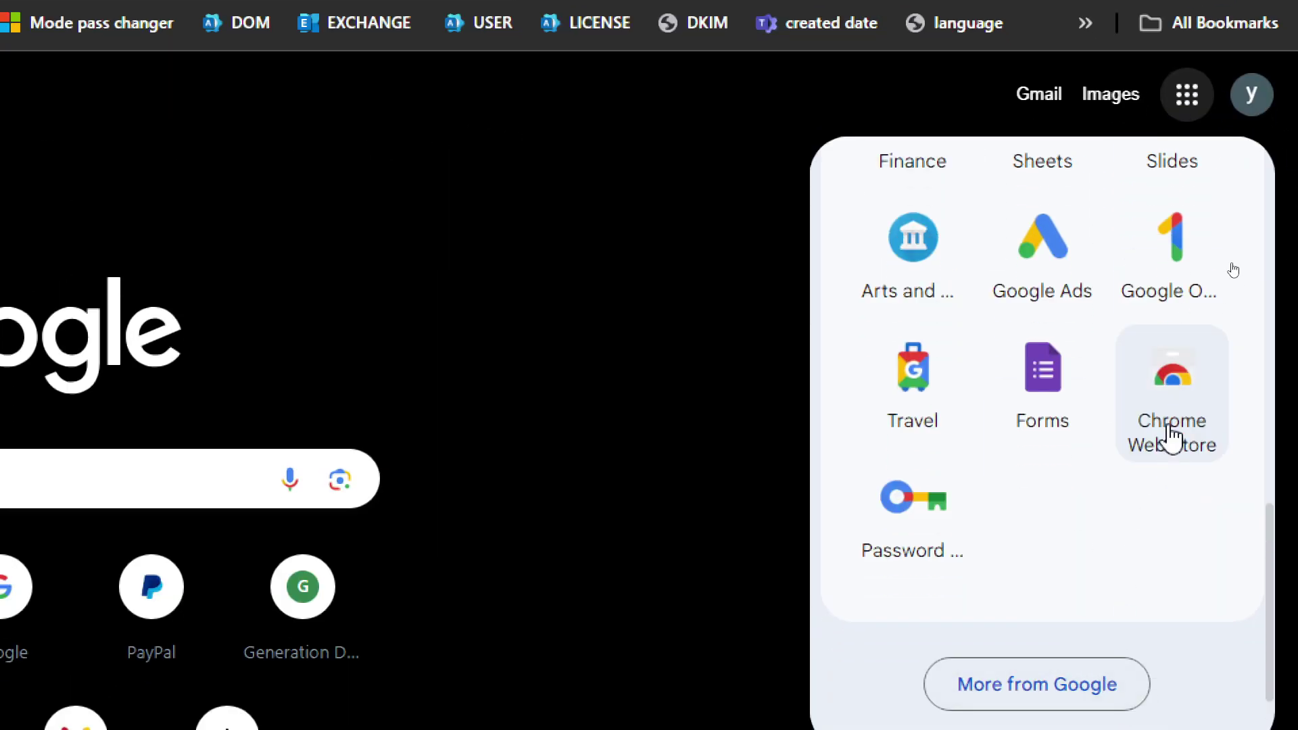
click(1065, 265)
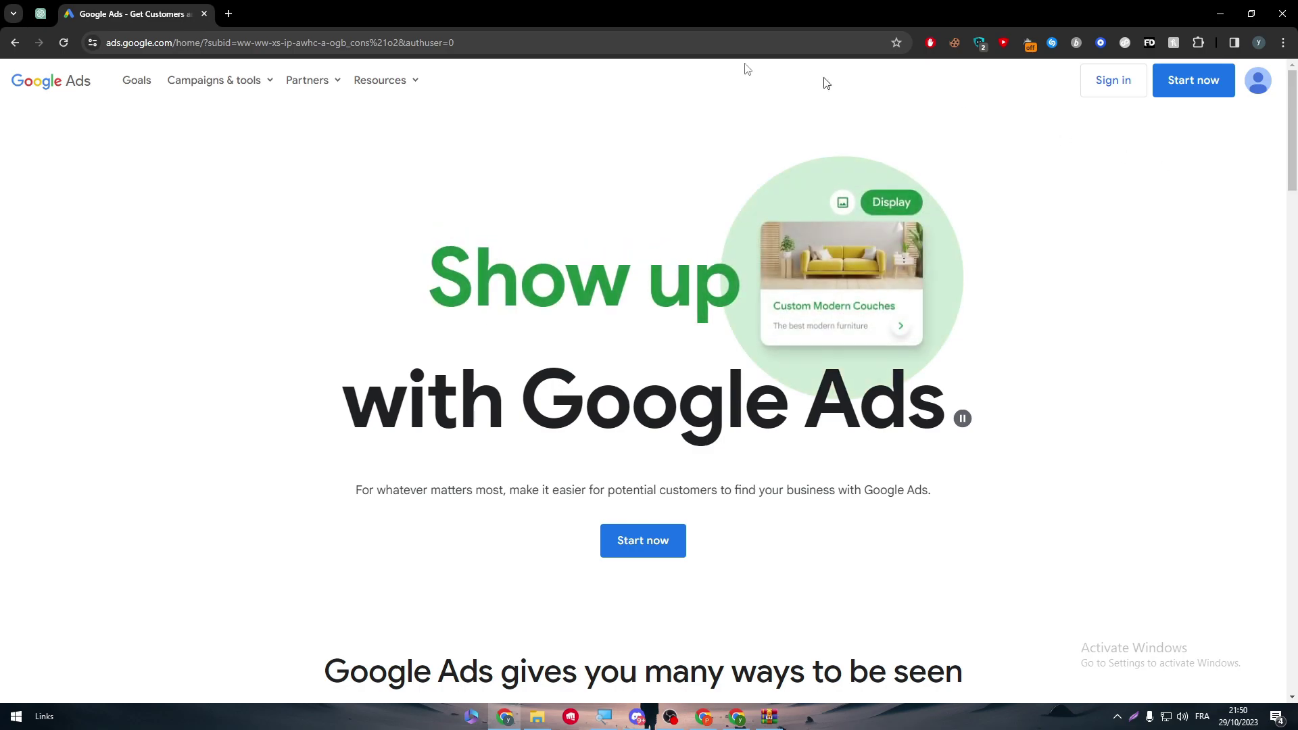
Step: Search 'adsterra' in a new tab and go to the sponsored Adsterra site
click(228, 13)
text(adstr)
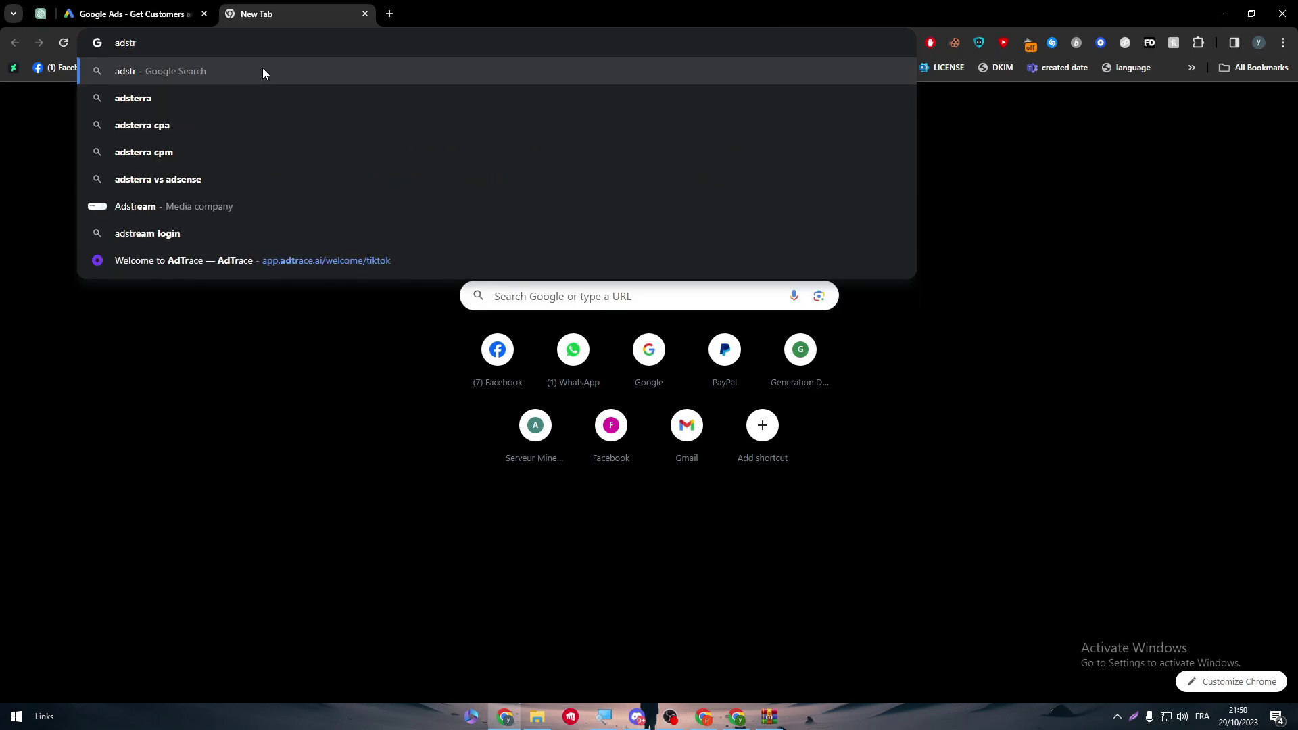
key(F11)
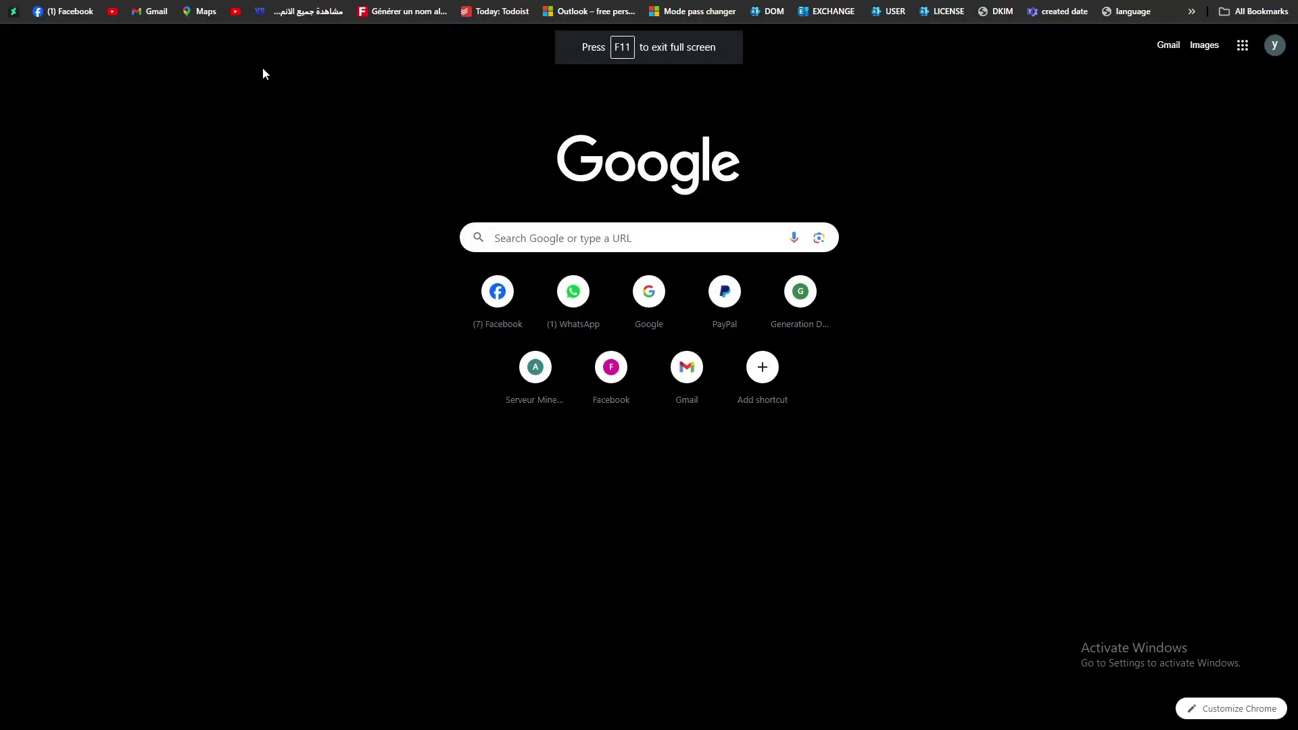
key(F11)
click(274, 50)
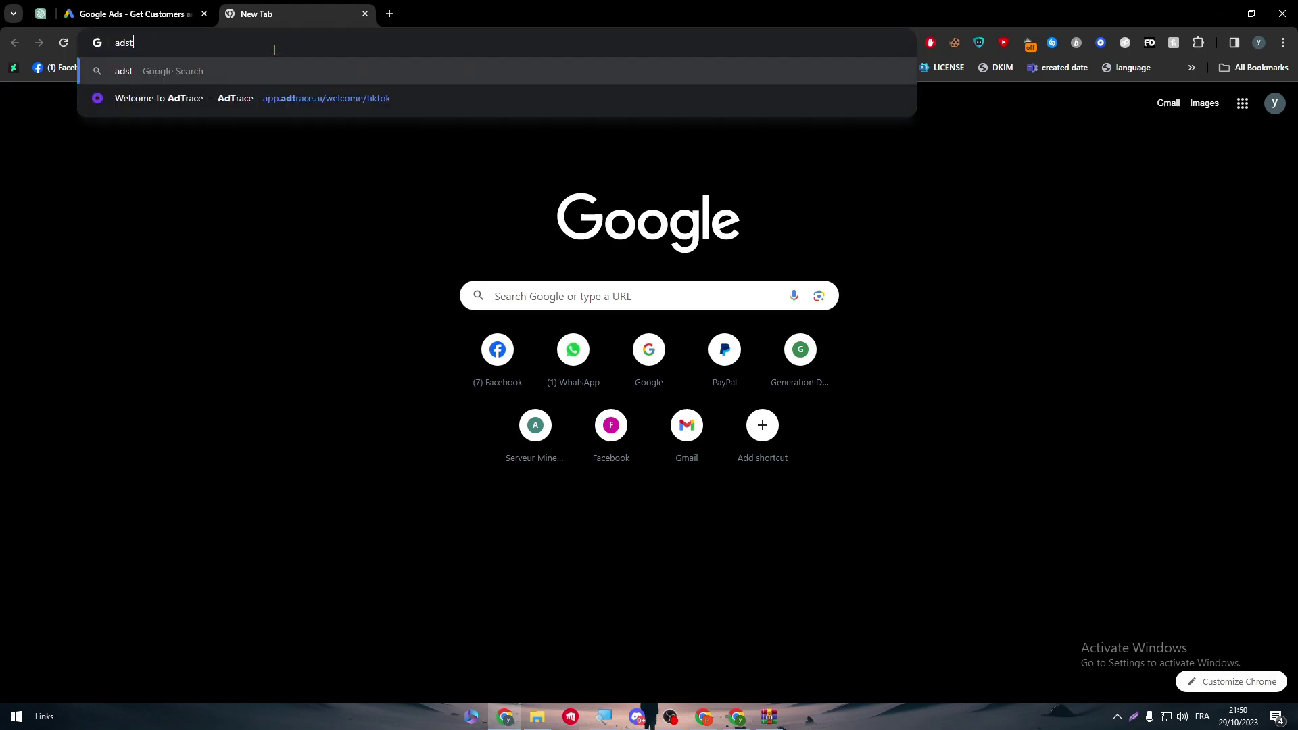
key(BackSpace)
text(erra)
key(Return)
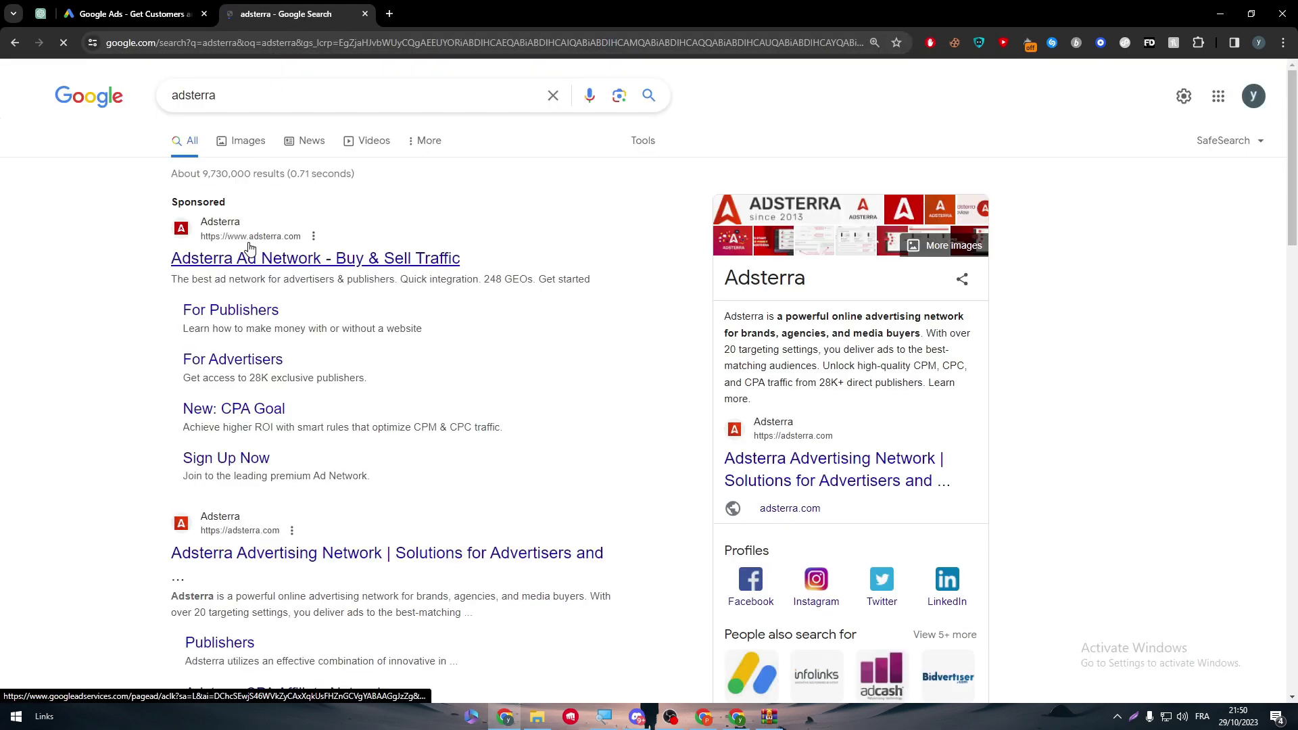
click(246, 257)
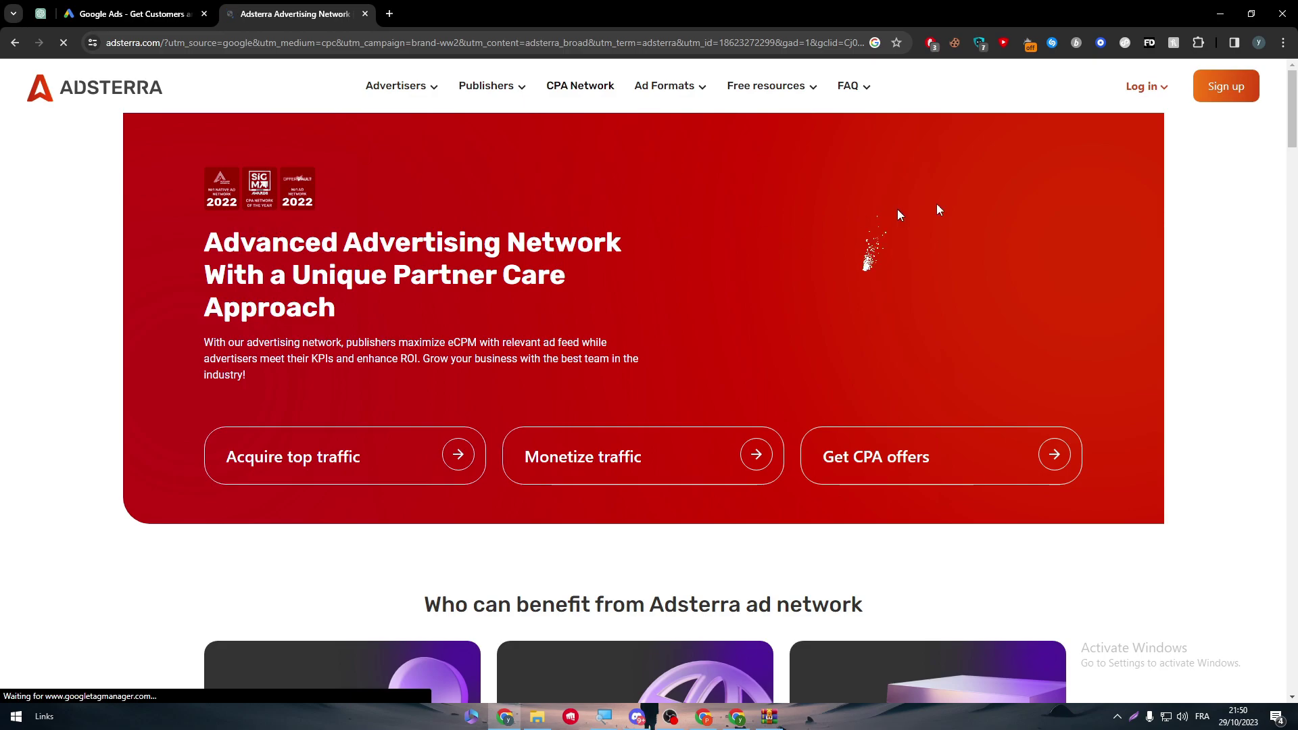
Step: Accept all cookies on the Adsterra homepage
drag(1291, 137, 1285, 295)
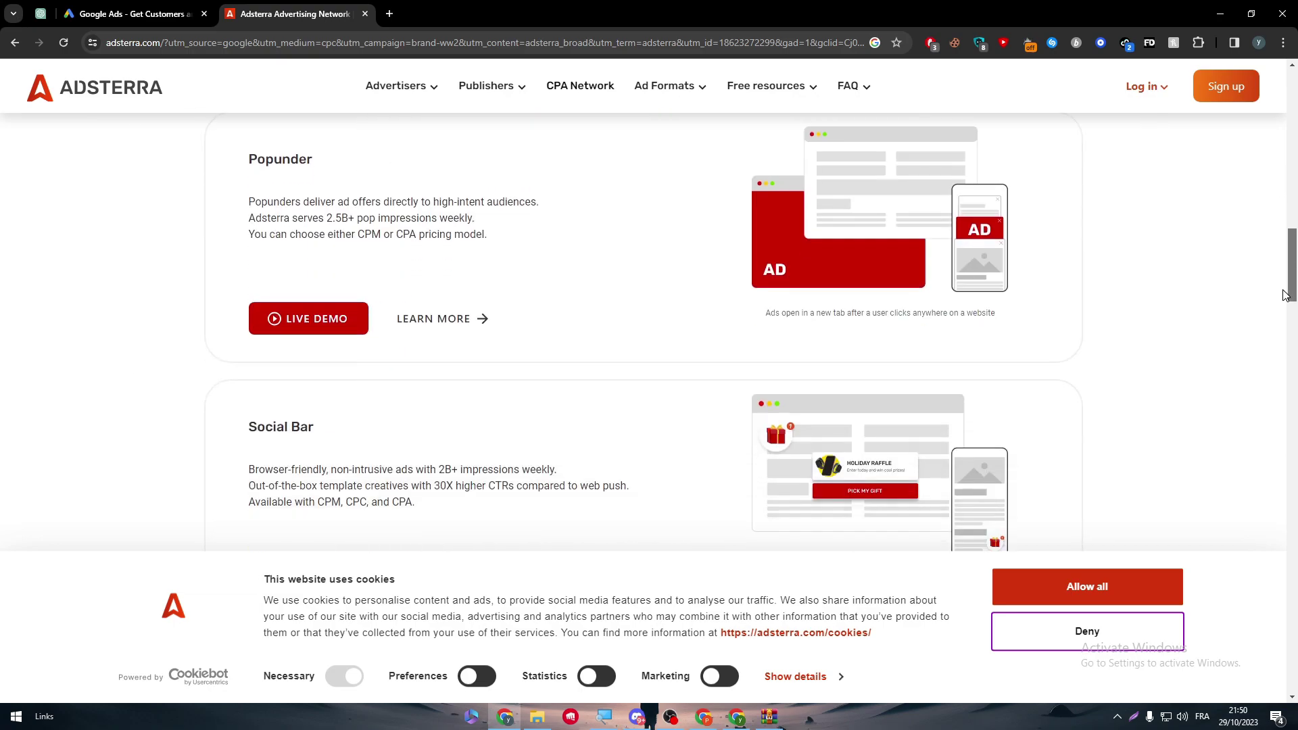
click(1081, 580)
drag(1289, 271, 1196, 678)
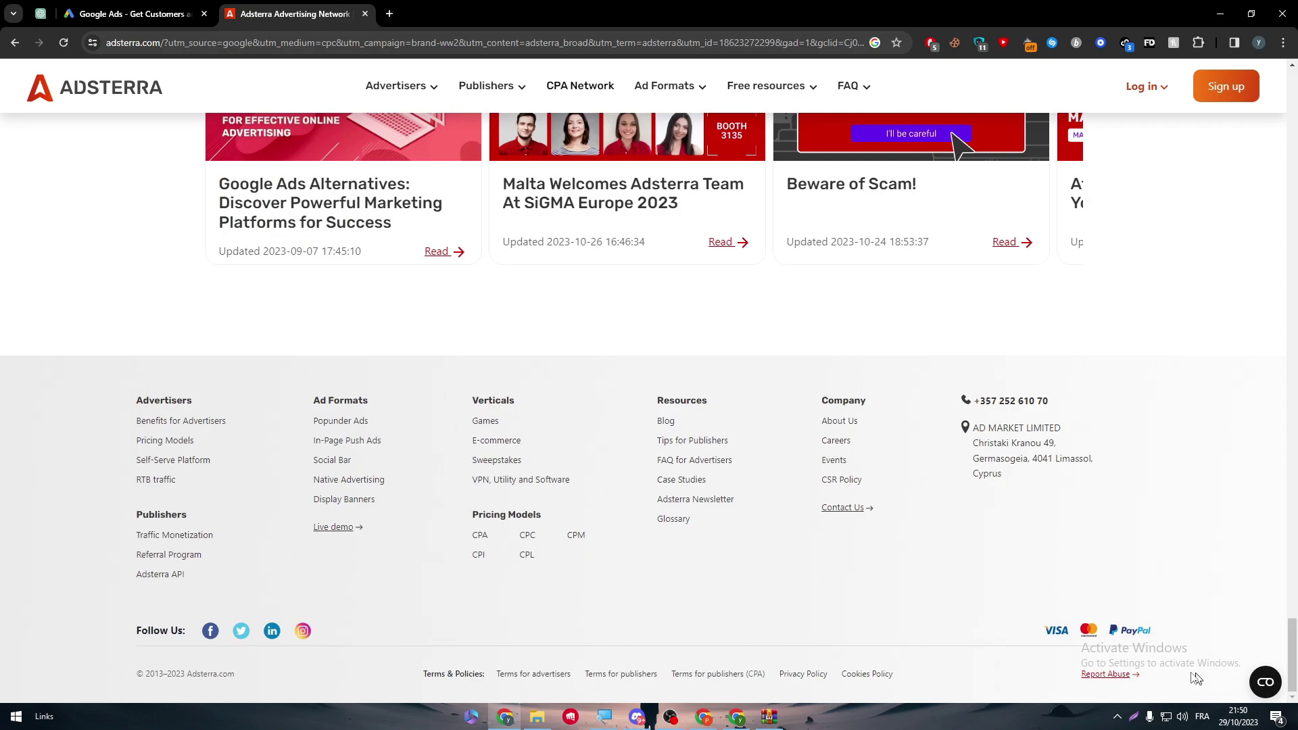
Step: Reload Adsterra's Websites page and expand the comewatchtitle and exampletitanltd blogspot ad units
click(715, 722)
click(270, 14)
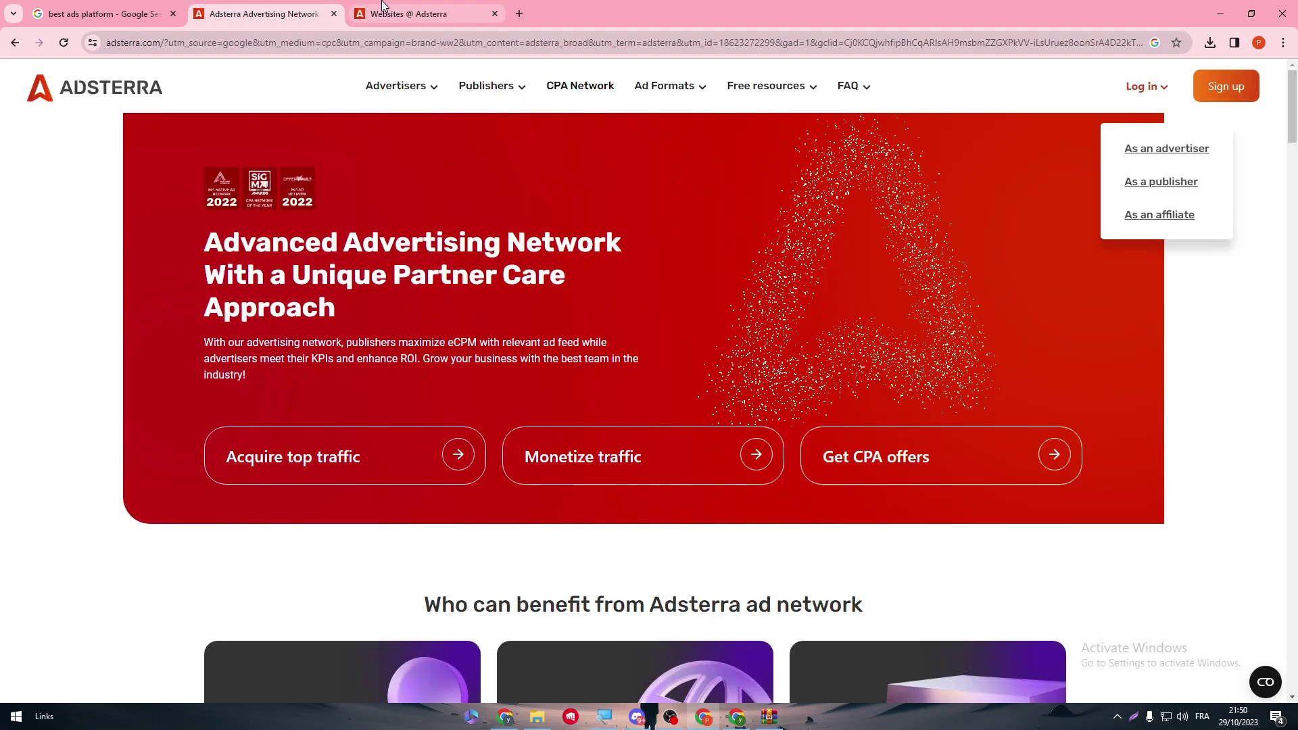
click(409, 14)
click(64, 42)
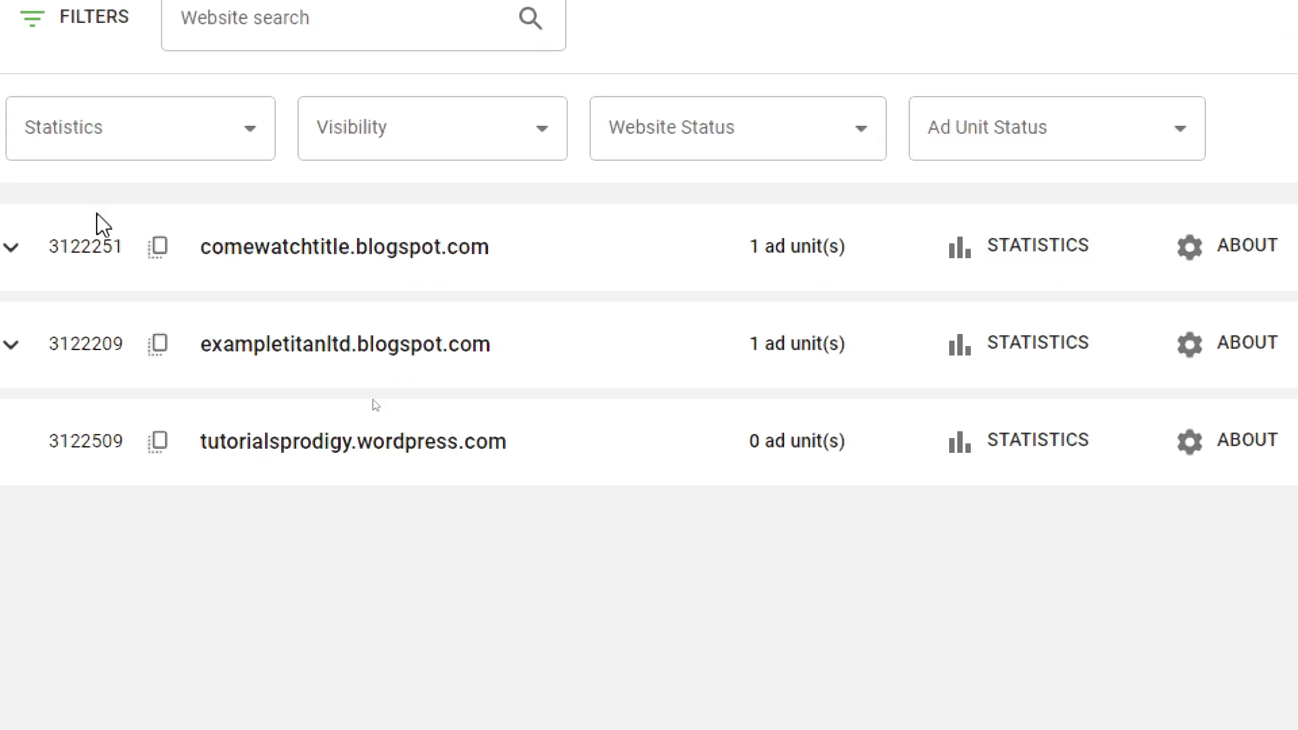
click(11, 247)
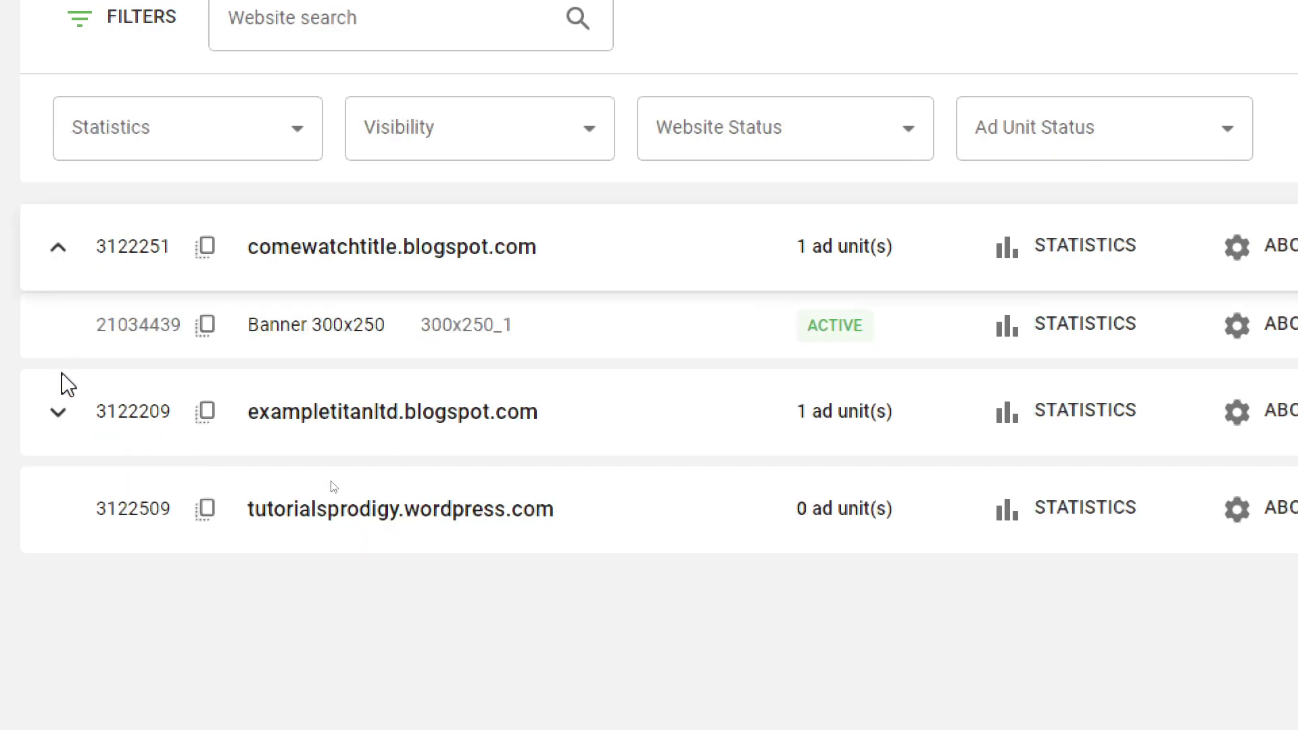
click(60, 411)
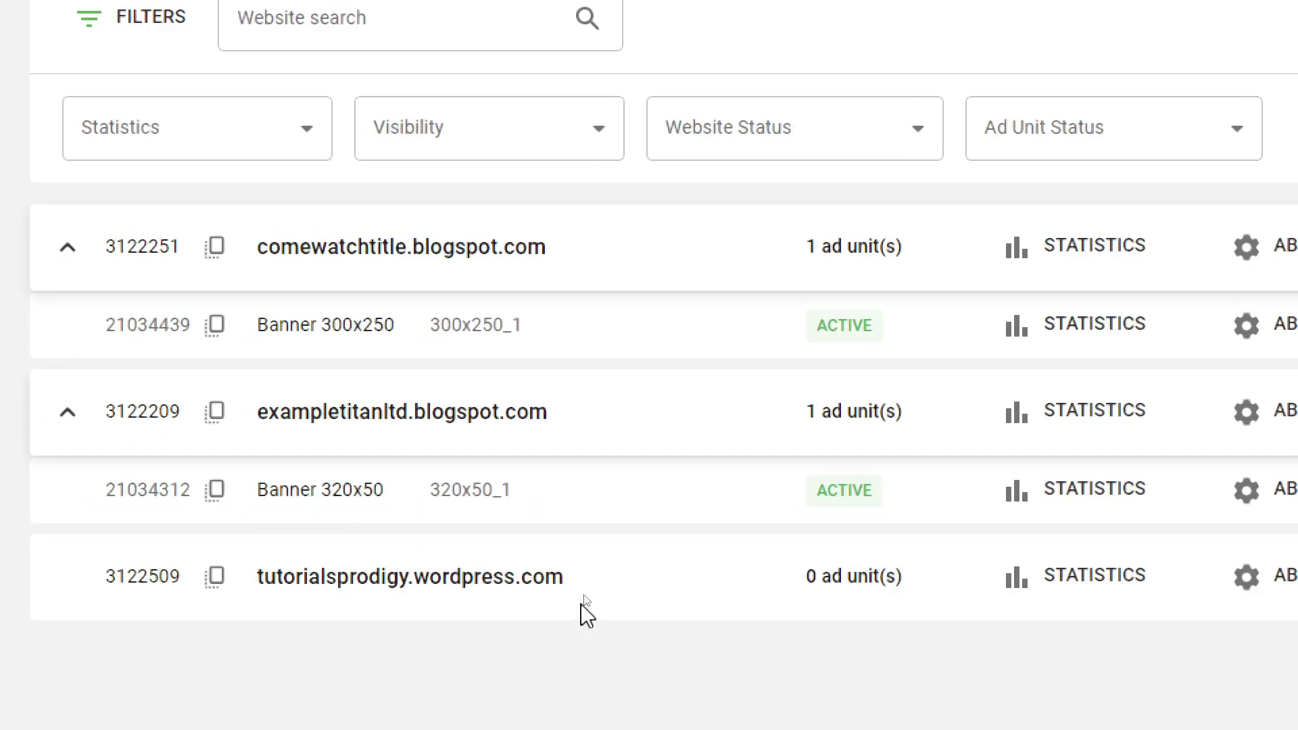
drag(830, 493, 931, 487)
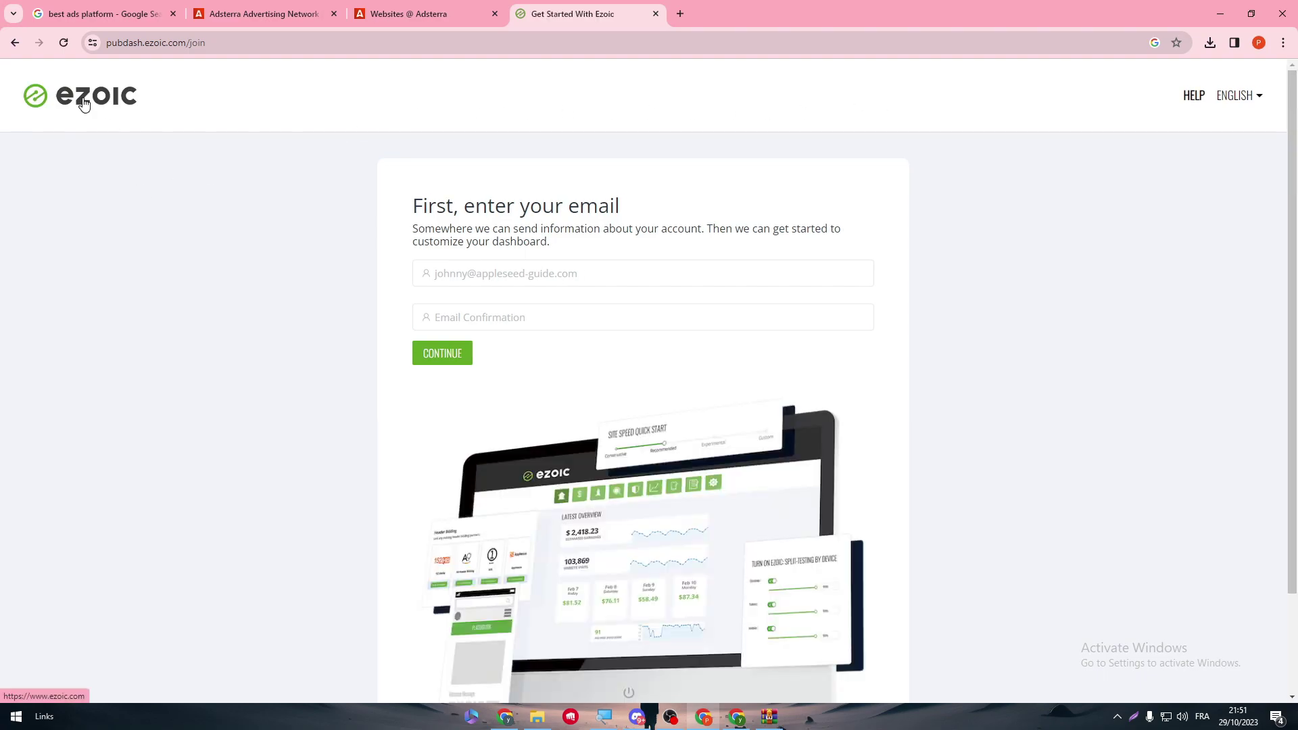
Step: Start a new site in Ezoic with the Ezoic option selected, then return to the Adsterra window
click(84, 102)
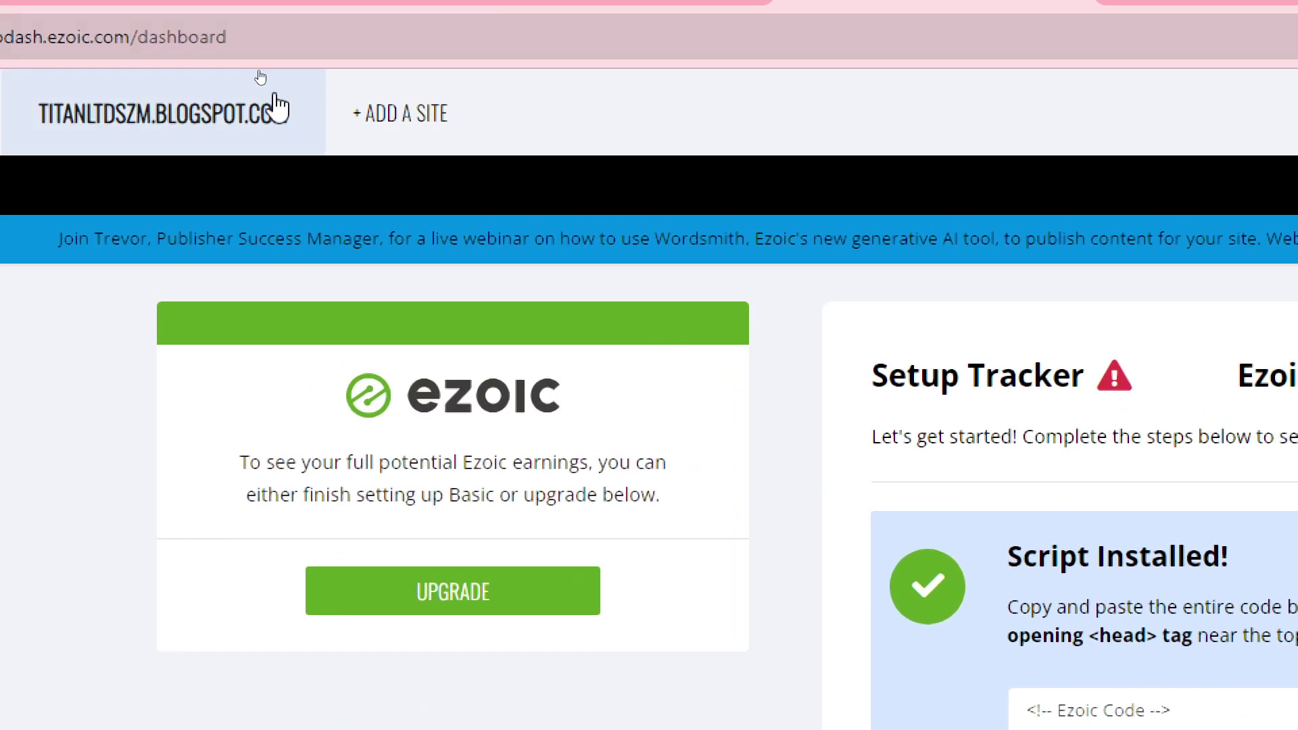
click(310, 81)
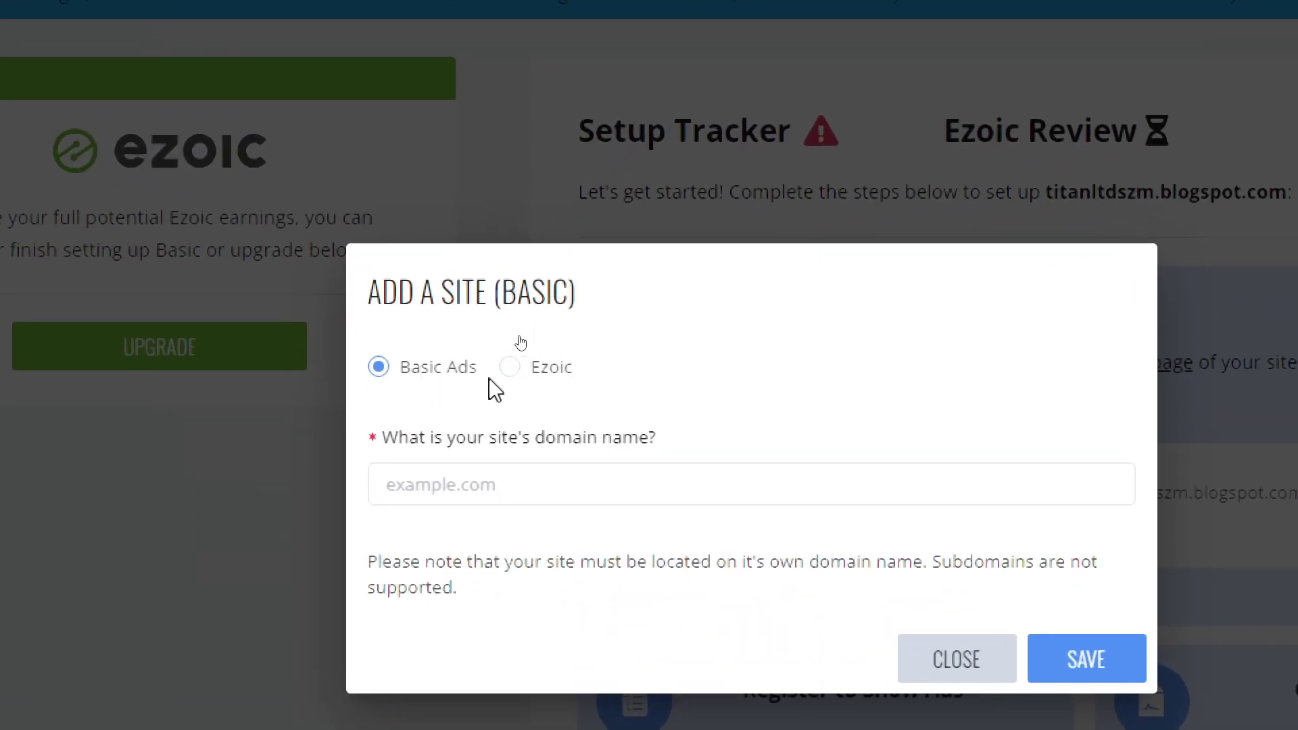
click(524, 368)
click(451, 375)
click(546, 371)
click(606, 493)
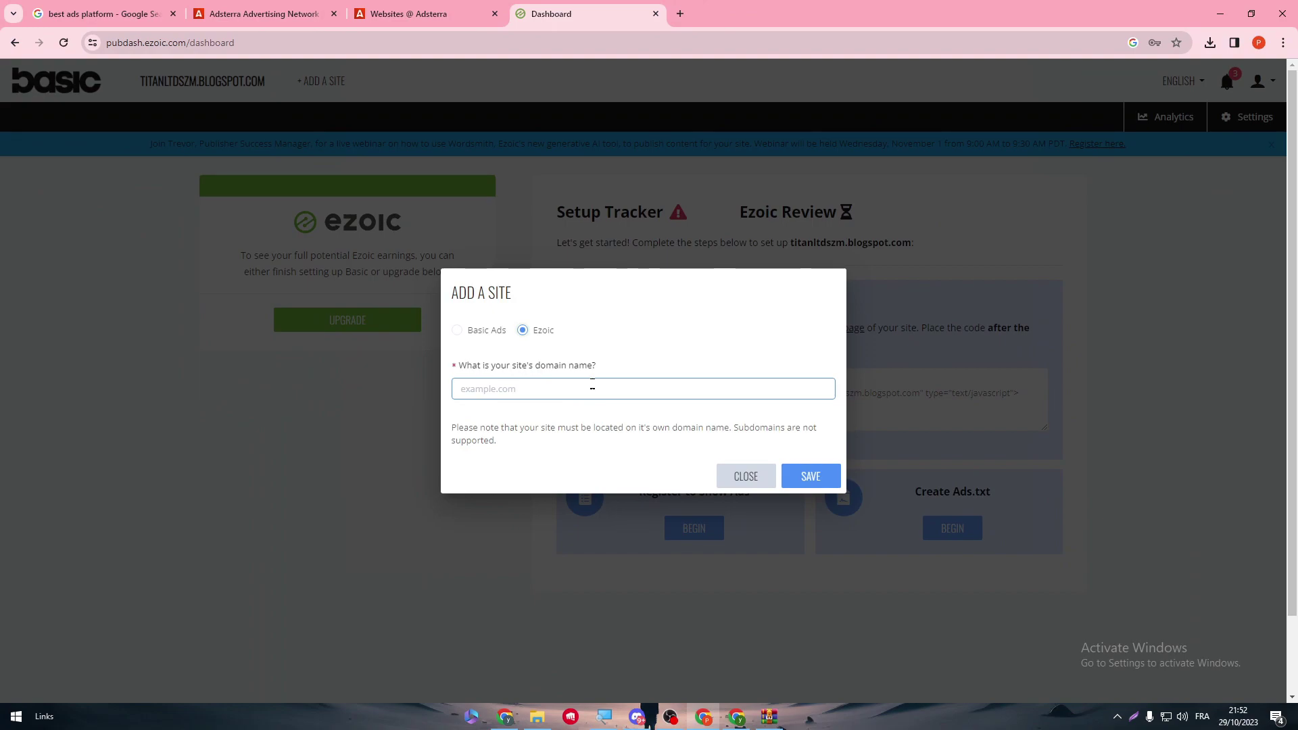
click(486, 331)
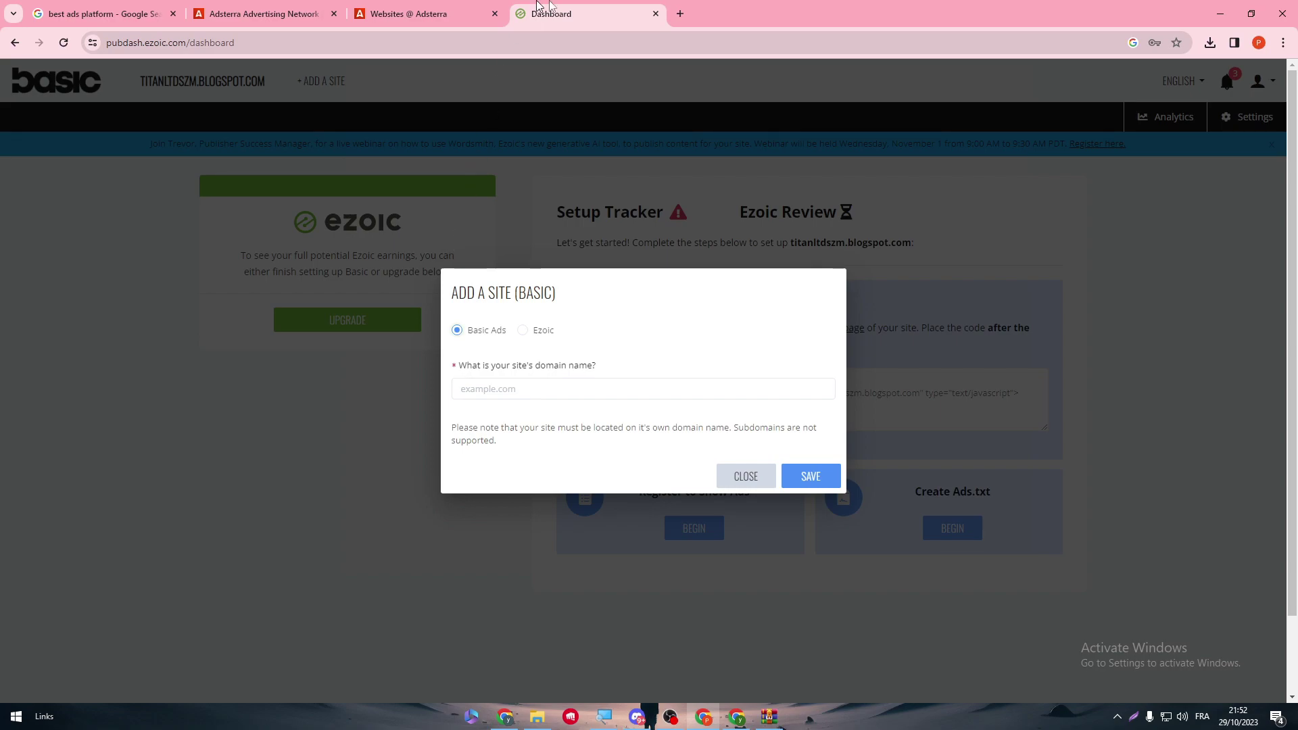
click(552, 335)
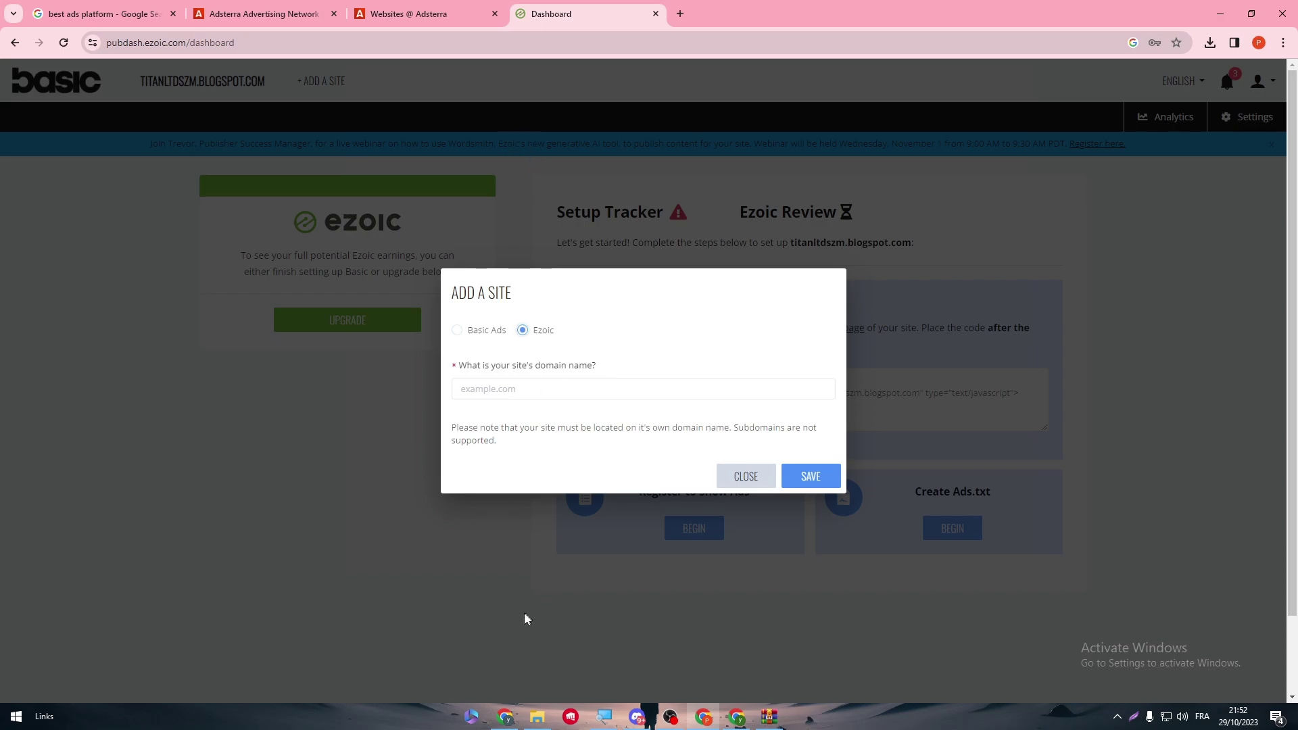
click(505, 717)
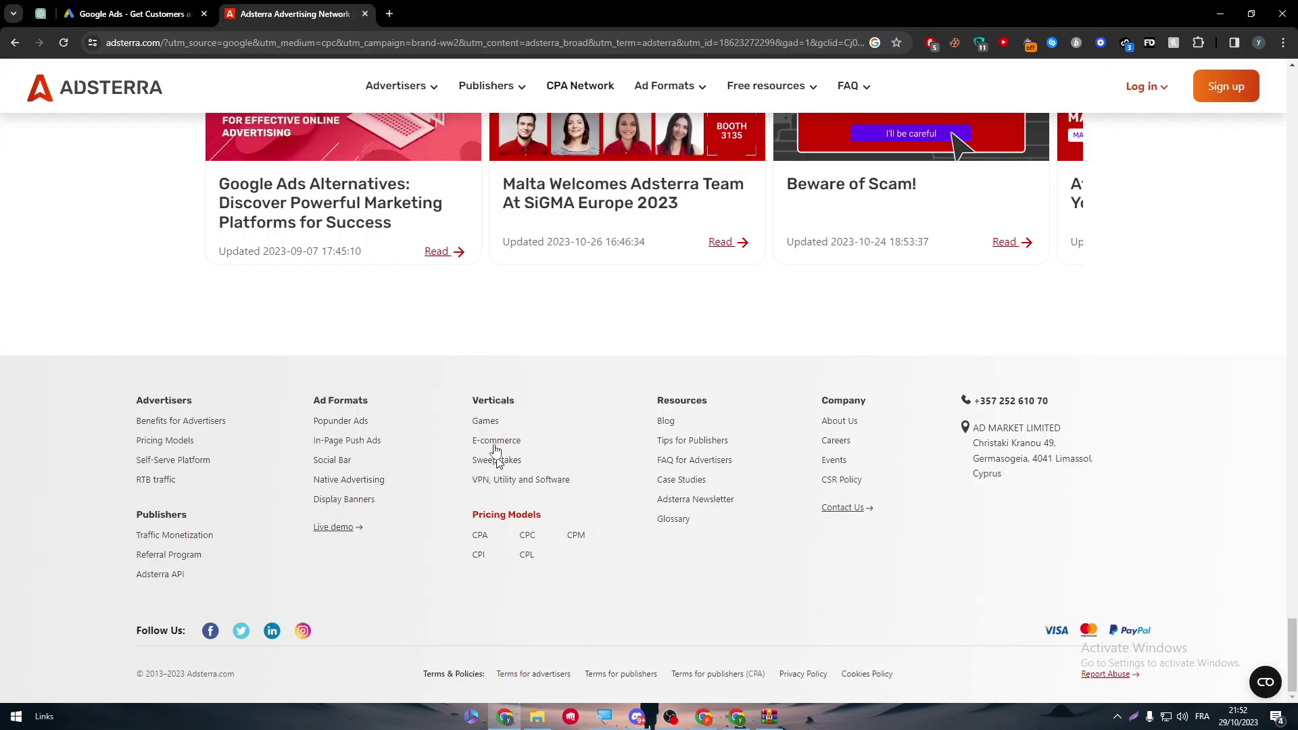
Step: Go to webflow.com/apps in a new tab and reach the Webflow sites dashboard
click(389, 16)
text(webfl)
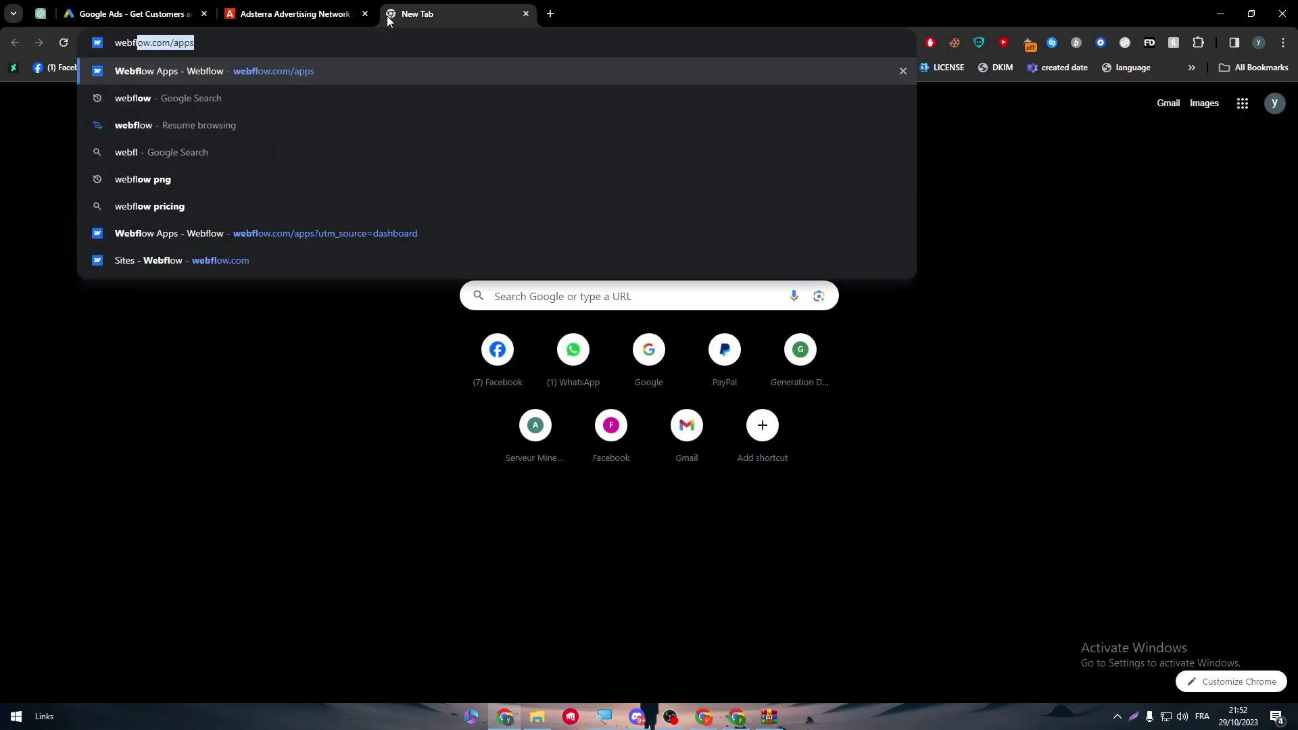
key(Return)
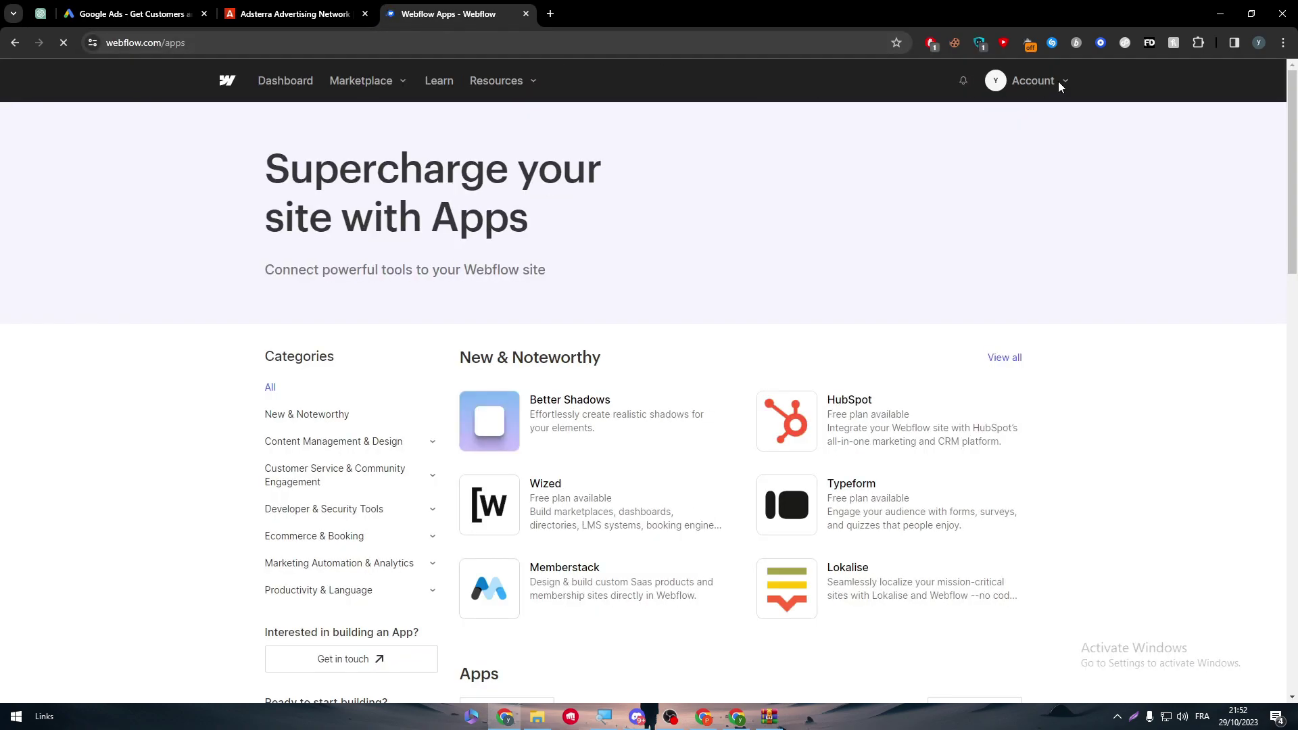
click(1055, 82)
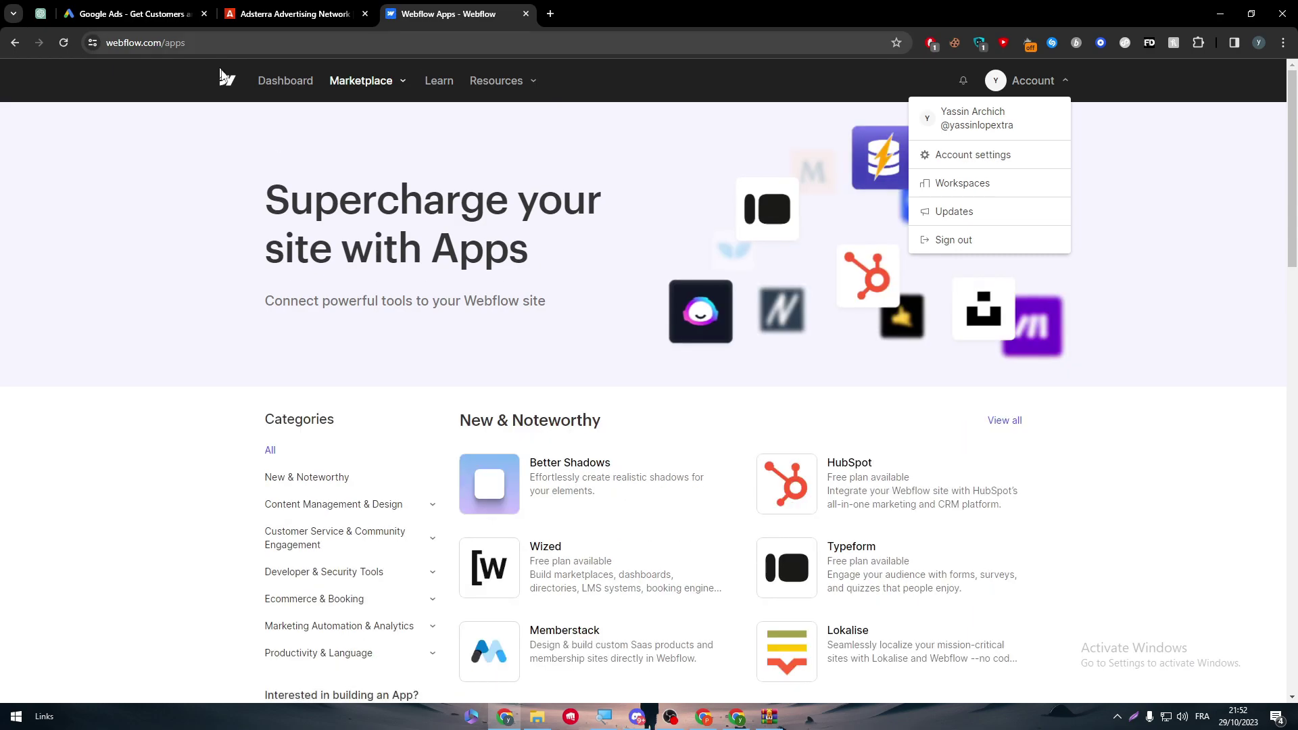
click(262, 82)
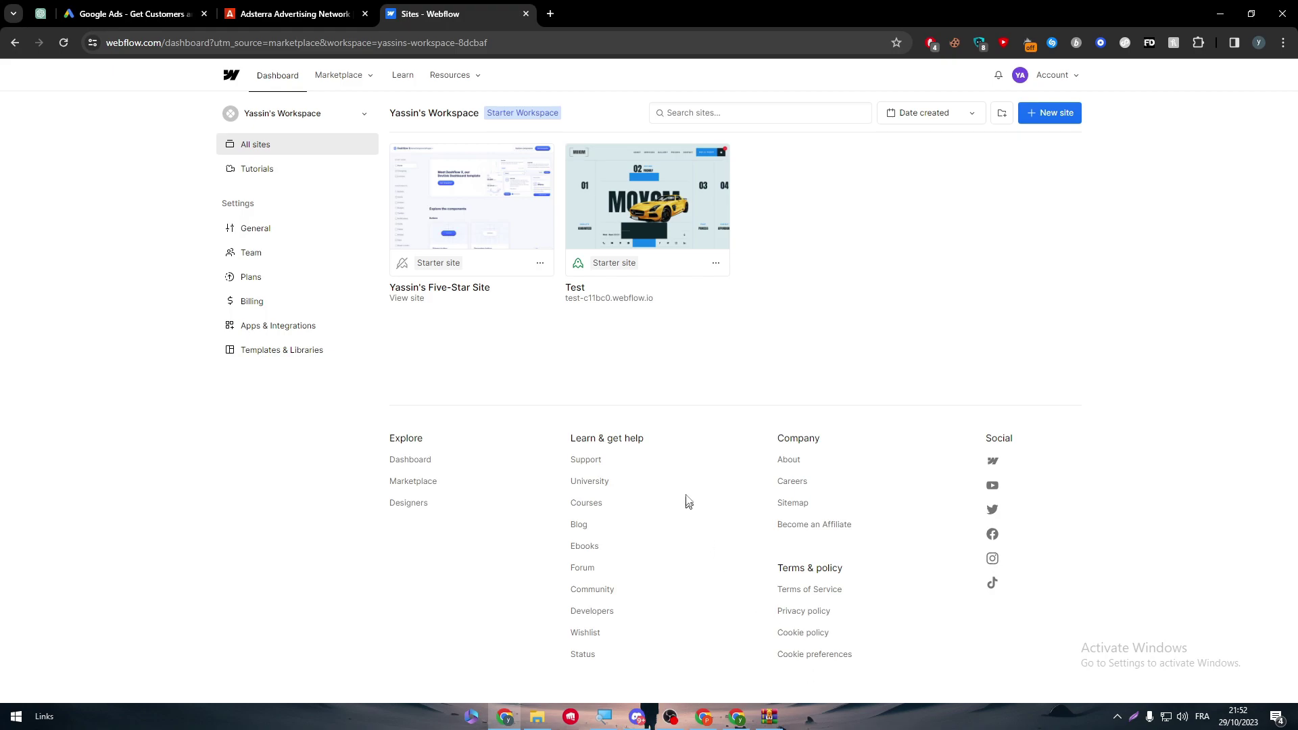
mouse_move(715, 179)
Step: Return to Ezoic's empty domain field, then move to the Websites @ Adsterra tab
mouse_move(711, 714)
click(705, 716)
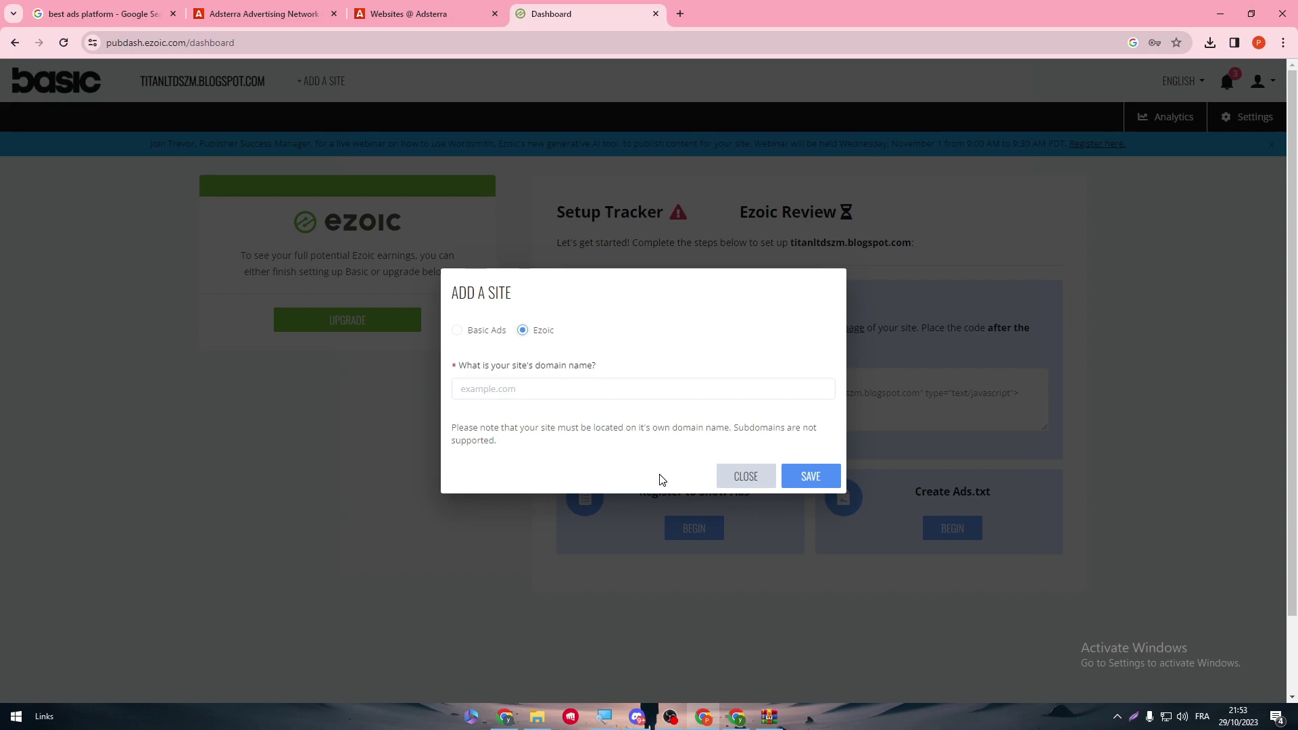
click(544, 388)
click(408, 13)
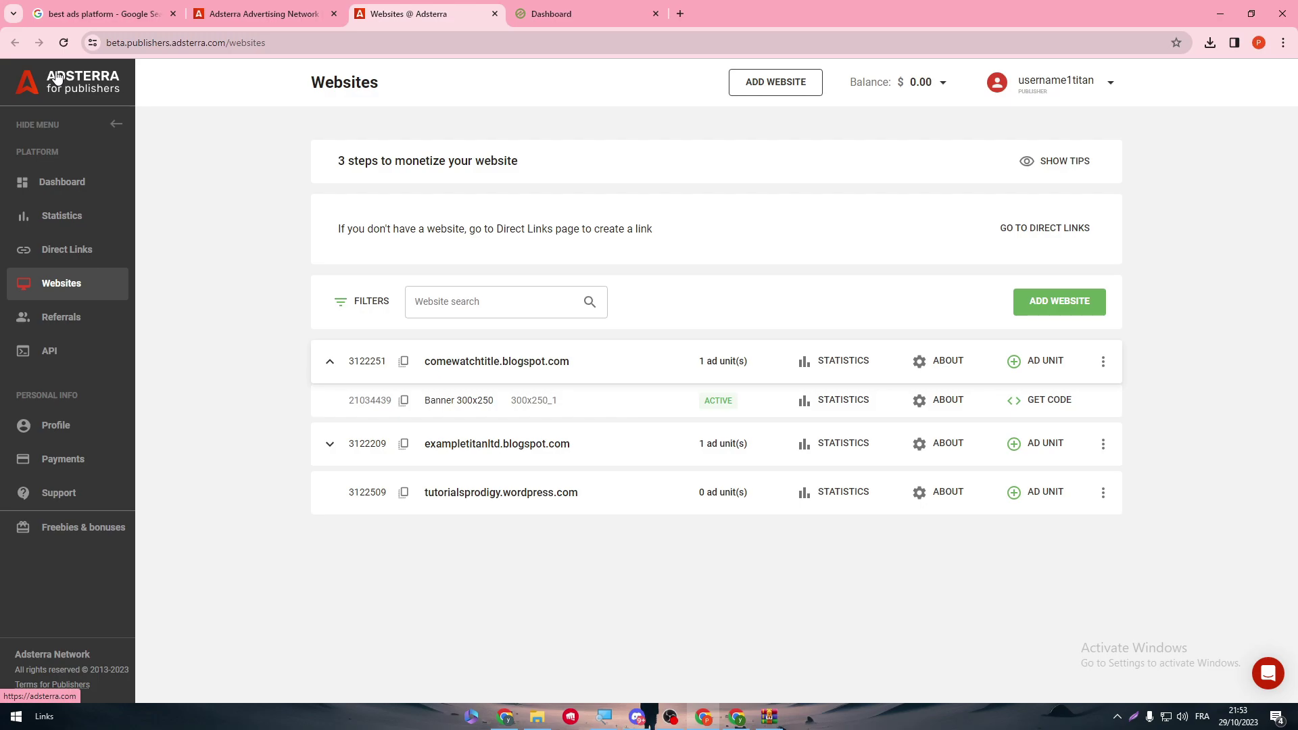
Step: View and close the Banner 300x250 code, then expand exampletitanltd.blogspot.com's Banner 320x50 unit
click(1047, 400)
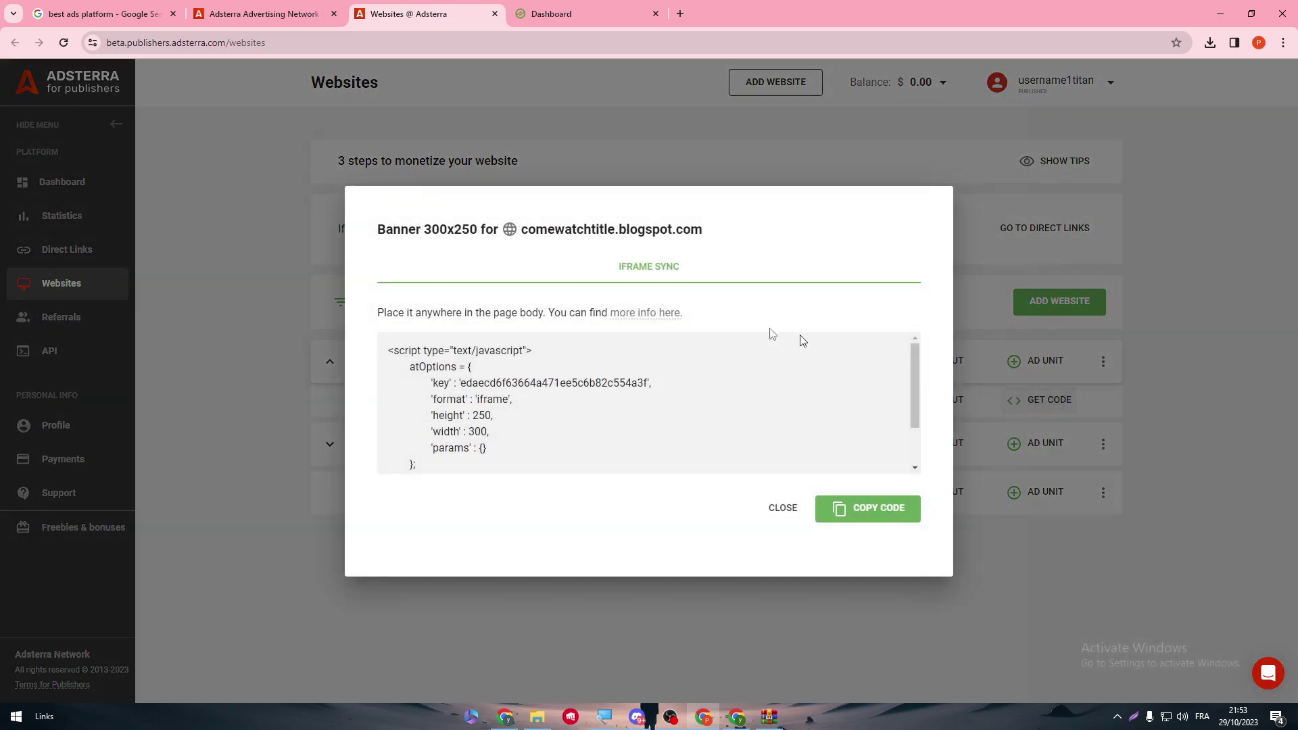
drag(430, 382, 478, 399)
click(631, 359)
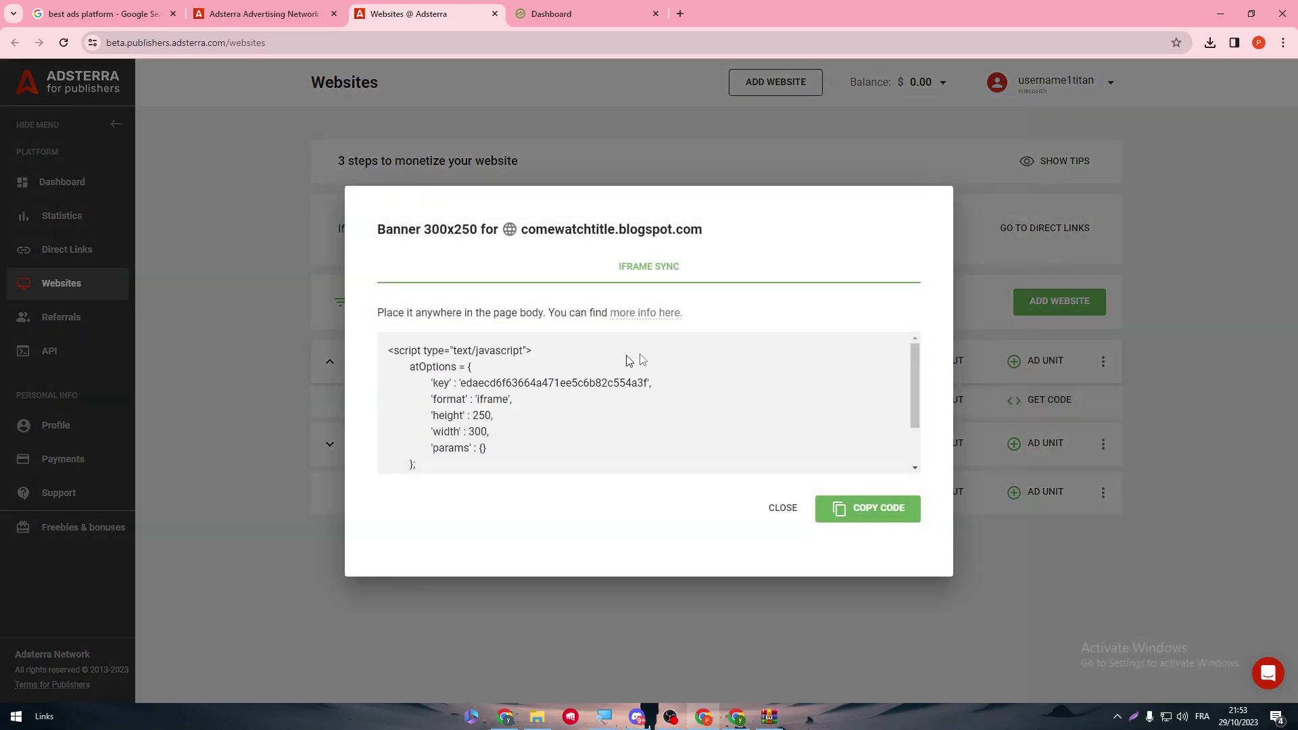
click(772, 512)
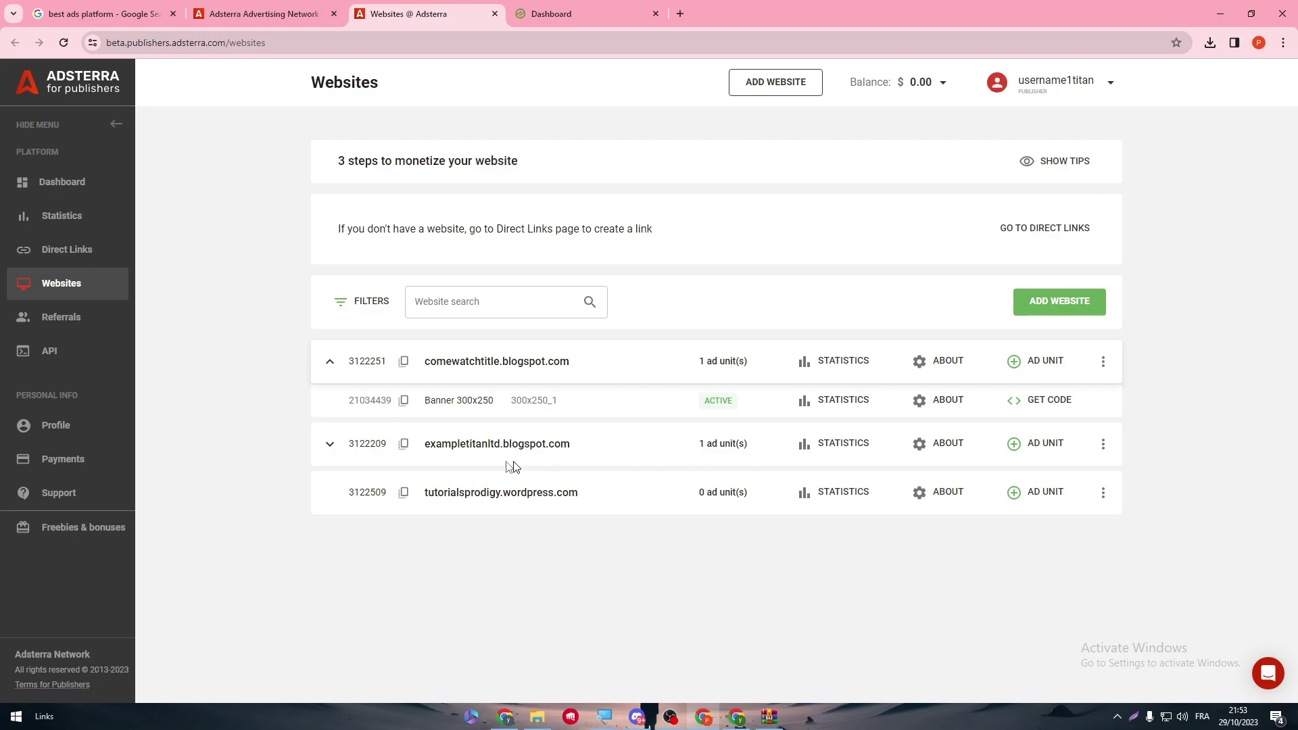
click(324, 451)
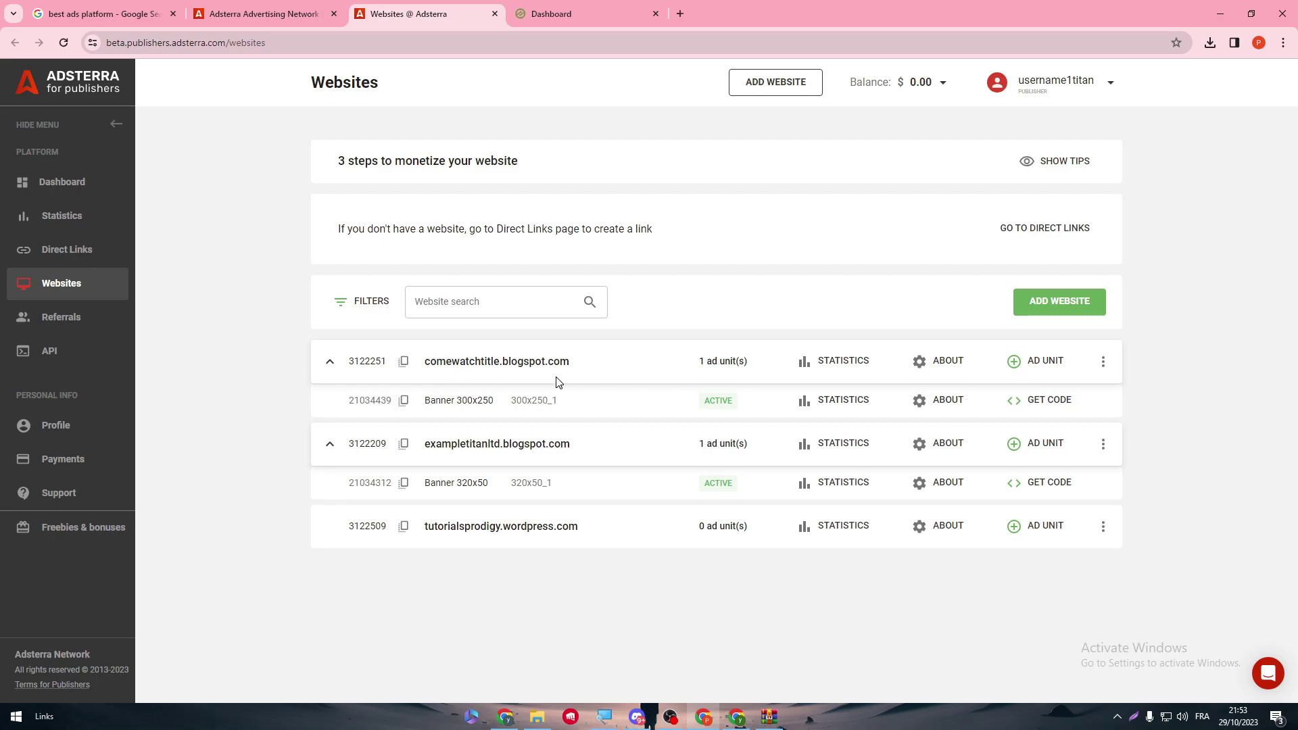
Step: Open the live Test site and copy its test-c11bc0.webflow.io domain from the address bar
click(505, 717)
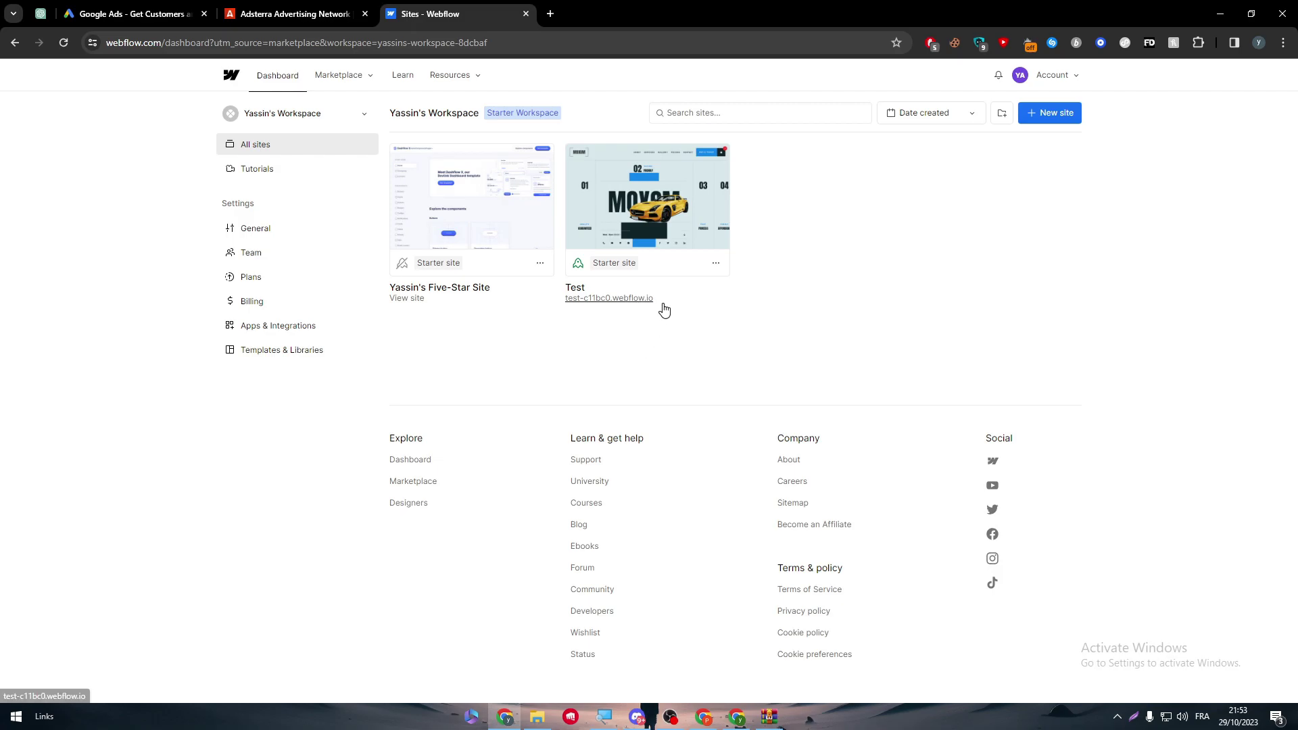
click(639, 302)
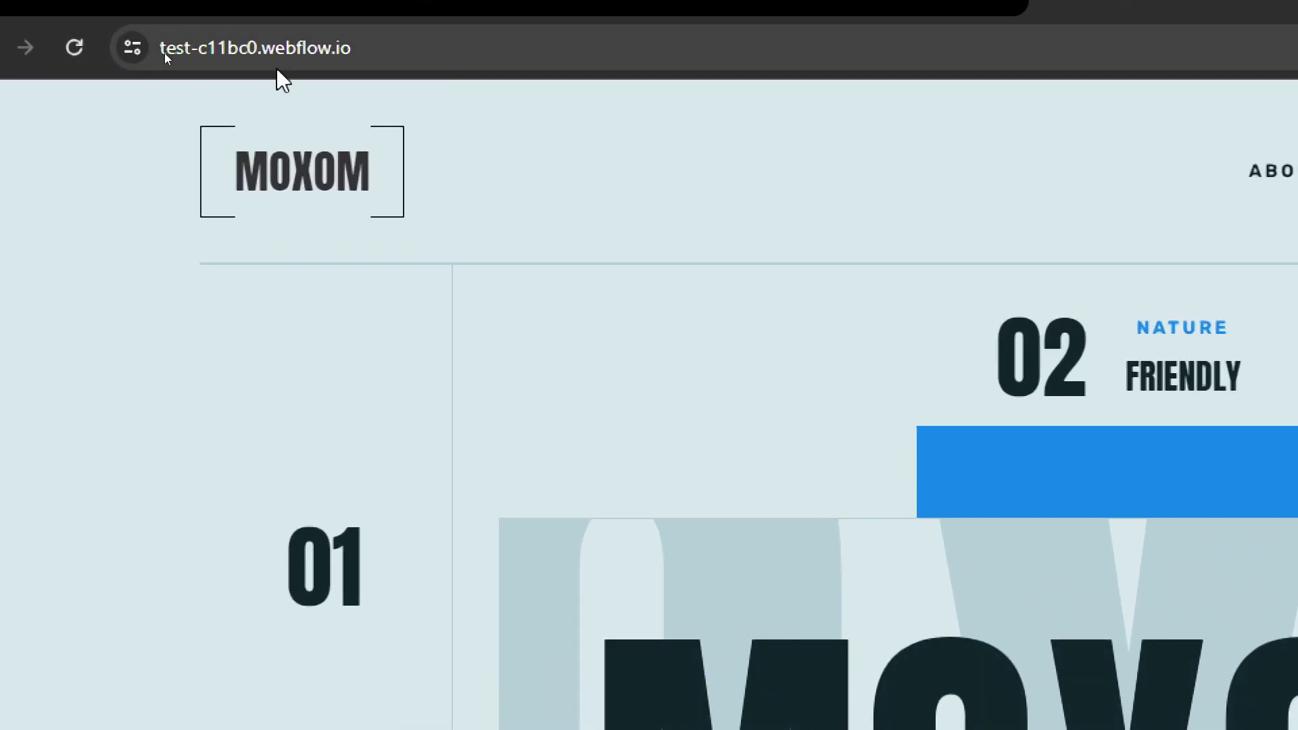
drag(158, 43, 89, 47)
click(377, 49)
triple_click(378, 61)
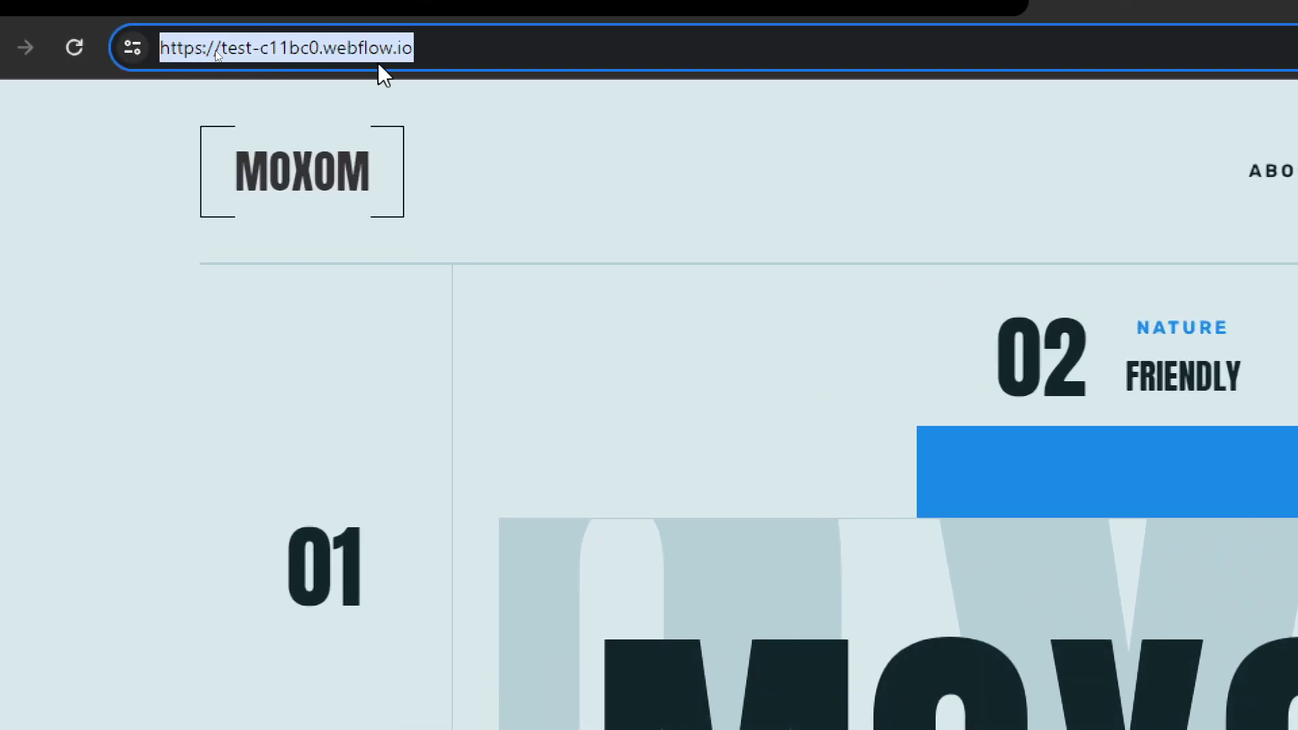
double_click(348, 52)
click(475, 46)
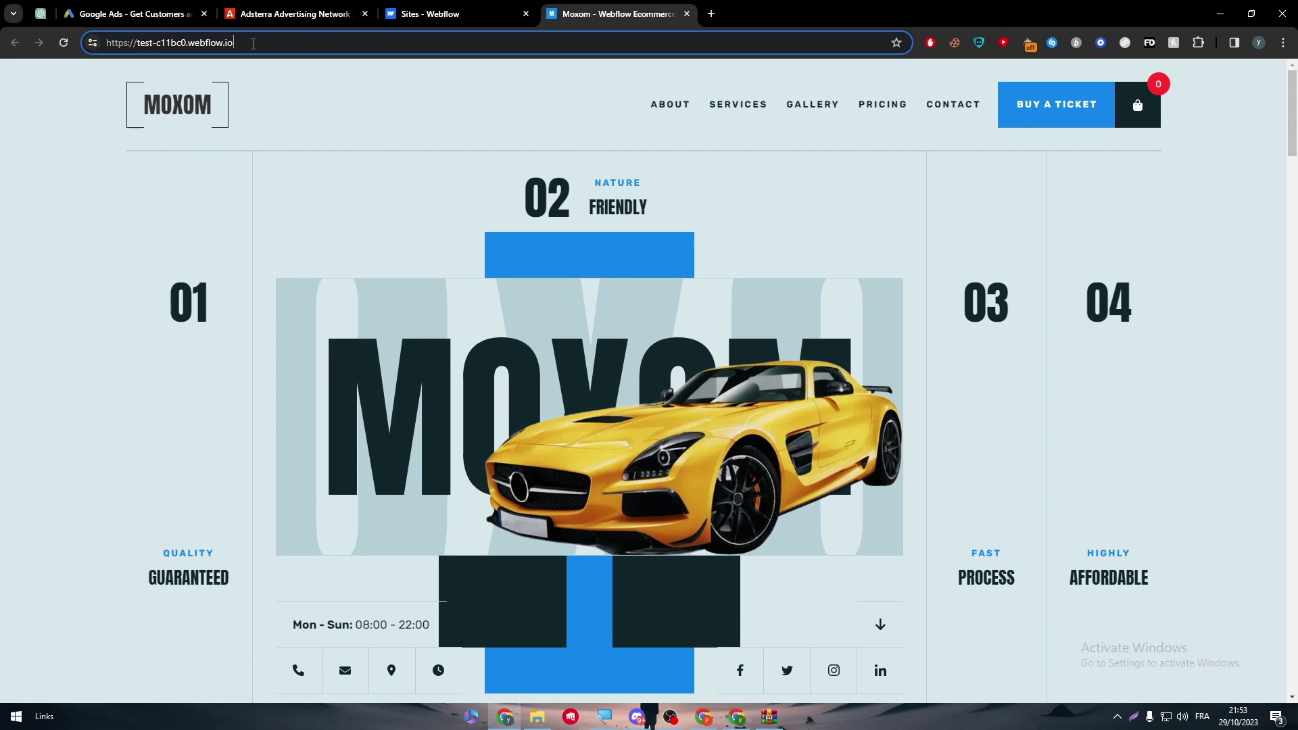
drag(253, 44, 134, 52)
key(ctrl+c)
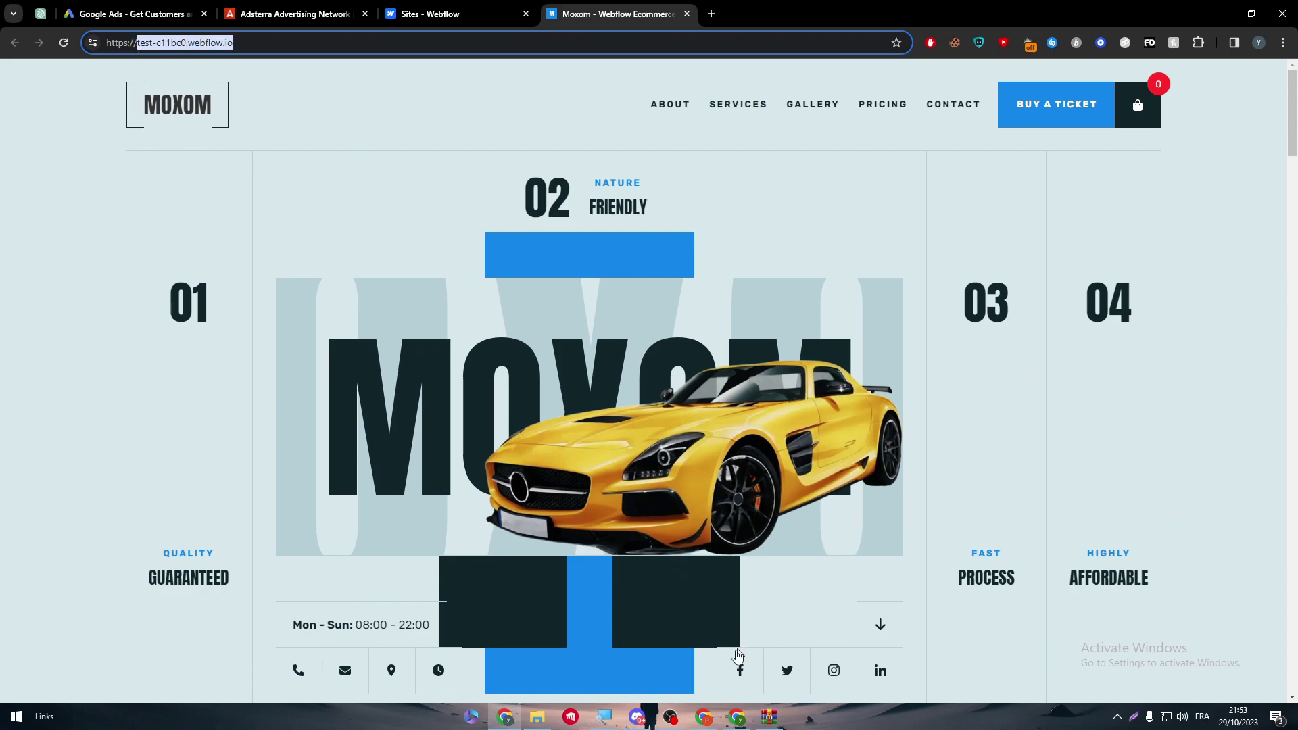
Step: Add test-c11bc0.webflow.io to Adsterra under Movies, excluding erotic ads
mouse_move(715, 723)
click(703, 666)
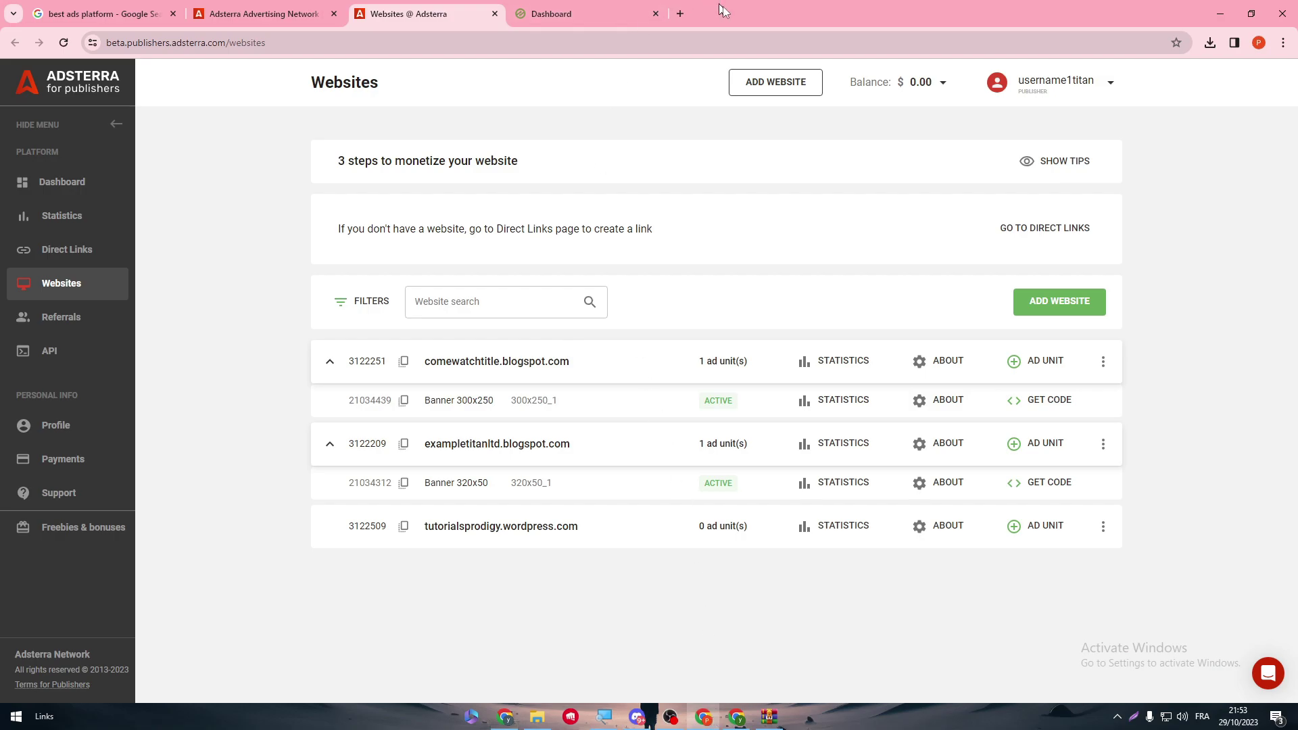
click(755, 88)
key(ctrl+v)
click(443, 297)
click(514, 374)
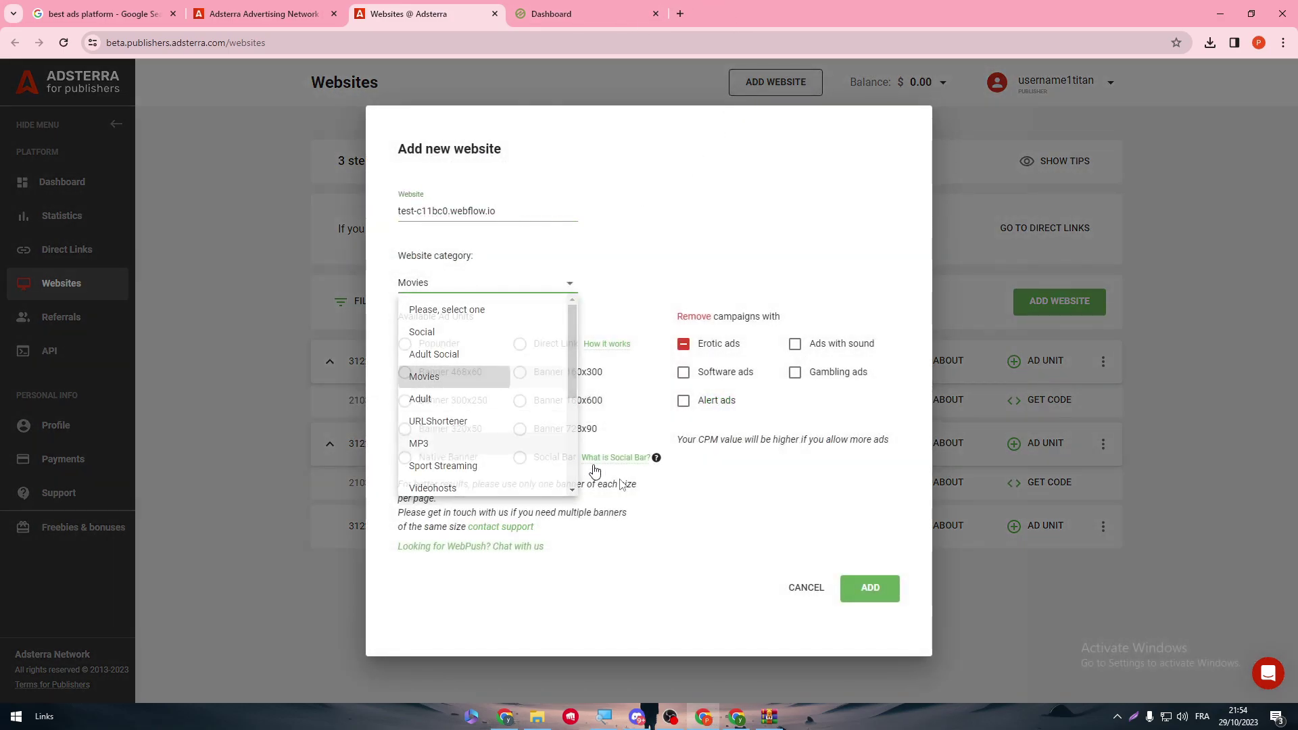
click(864, 601)
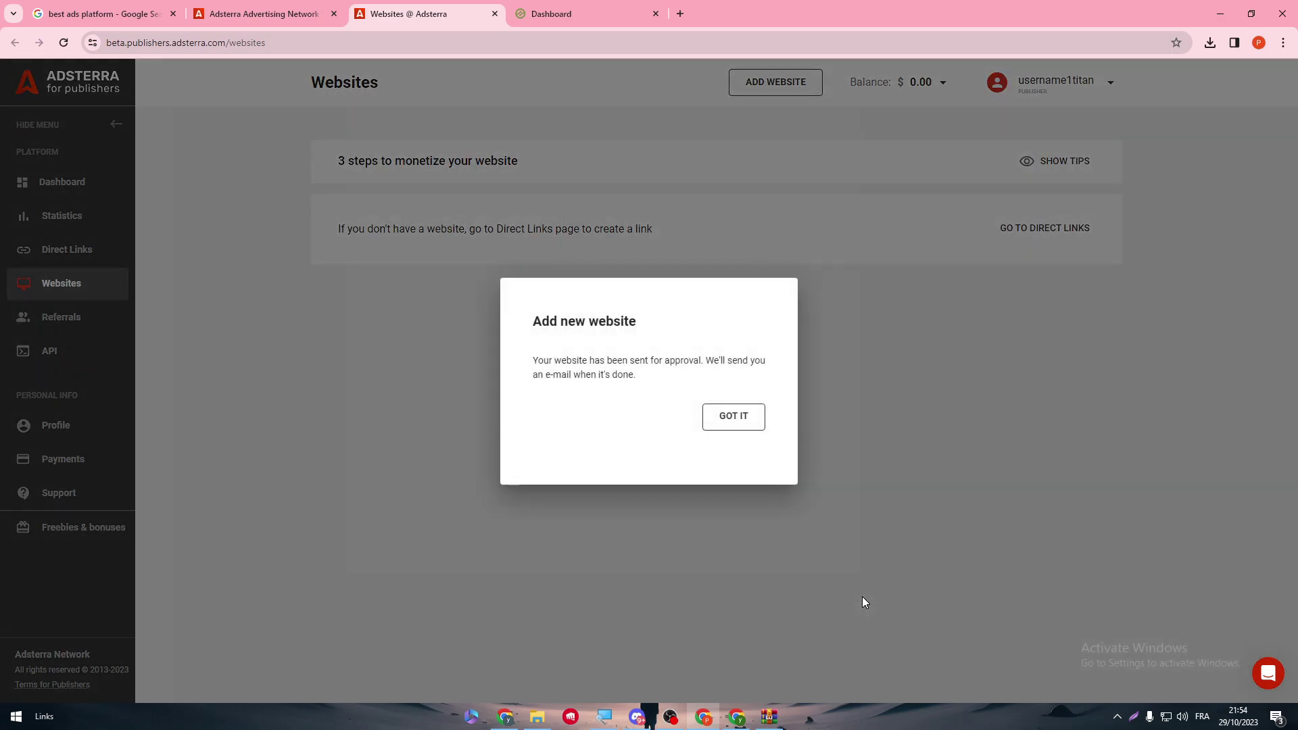
click(735, 424)
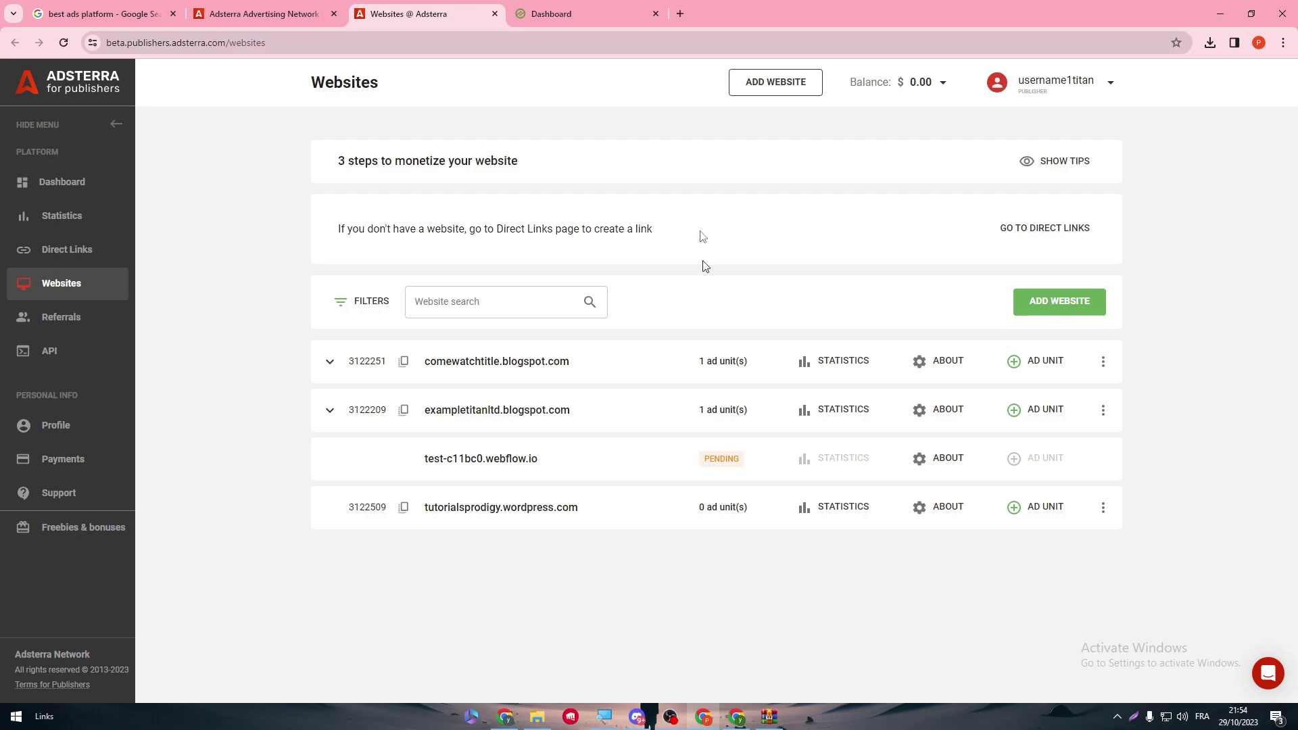
Step: Paste test-c11bc0.webflow.io into Ezoic's domain field and save it
key(ctrl+Tab)
click(561, 398)
key(ctrl+v)
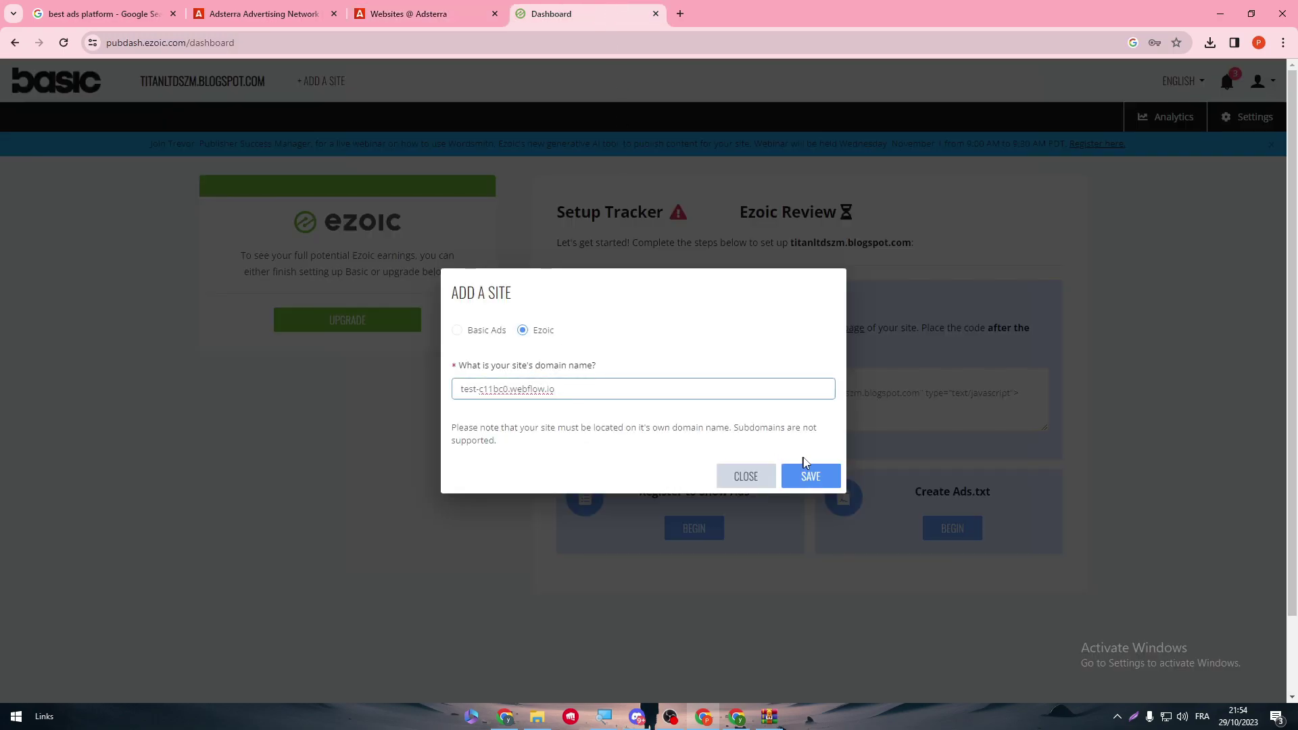
click(808, 473)
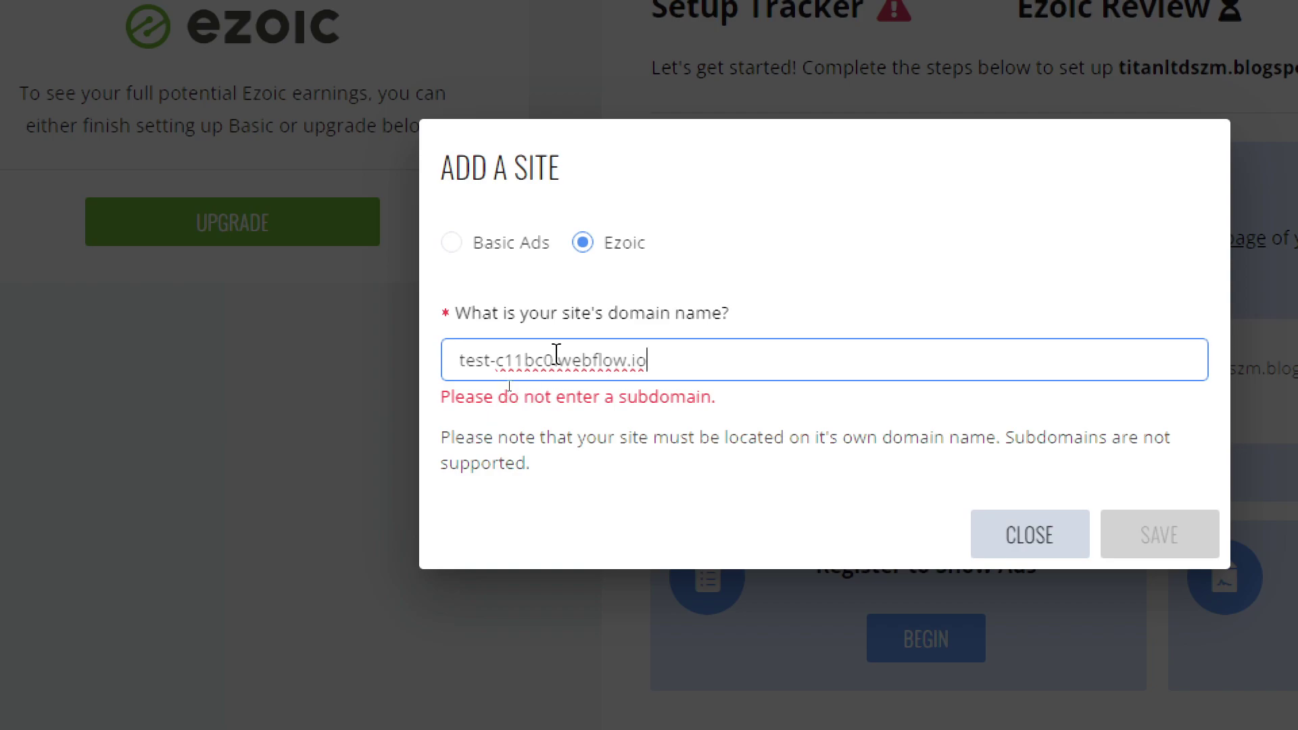
Step: Trim the rejected subdomain down to webflow.io and save again
drag(553, 354, 820, 345)
click(686, 376)
drag(686, 376, 638, 367)
click(635, 367)
drag(550, 367, 782, 371)
click(782, 372)
drag(548, 367, 451, 369)
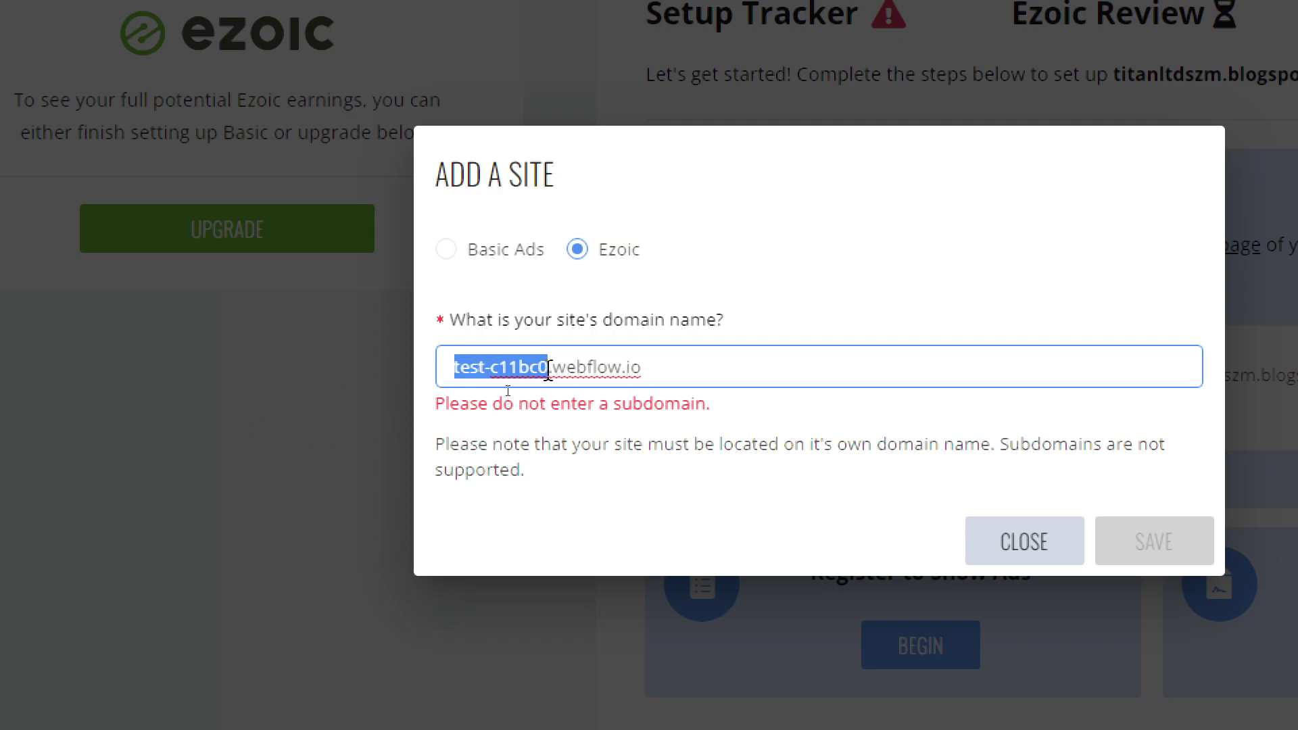
text(A1)
drag(474, 367, 442, 365)
key(BackSpace)
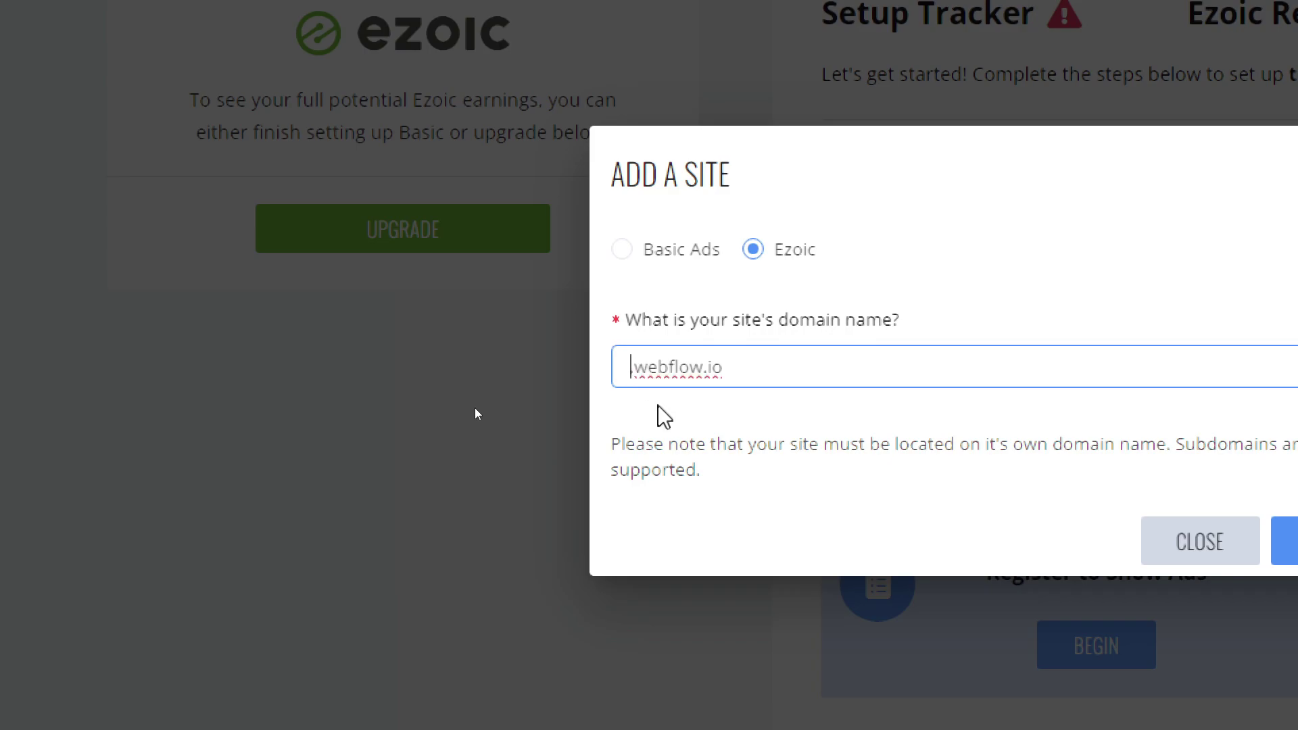
key(BackSpace)
click(669, 368)
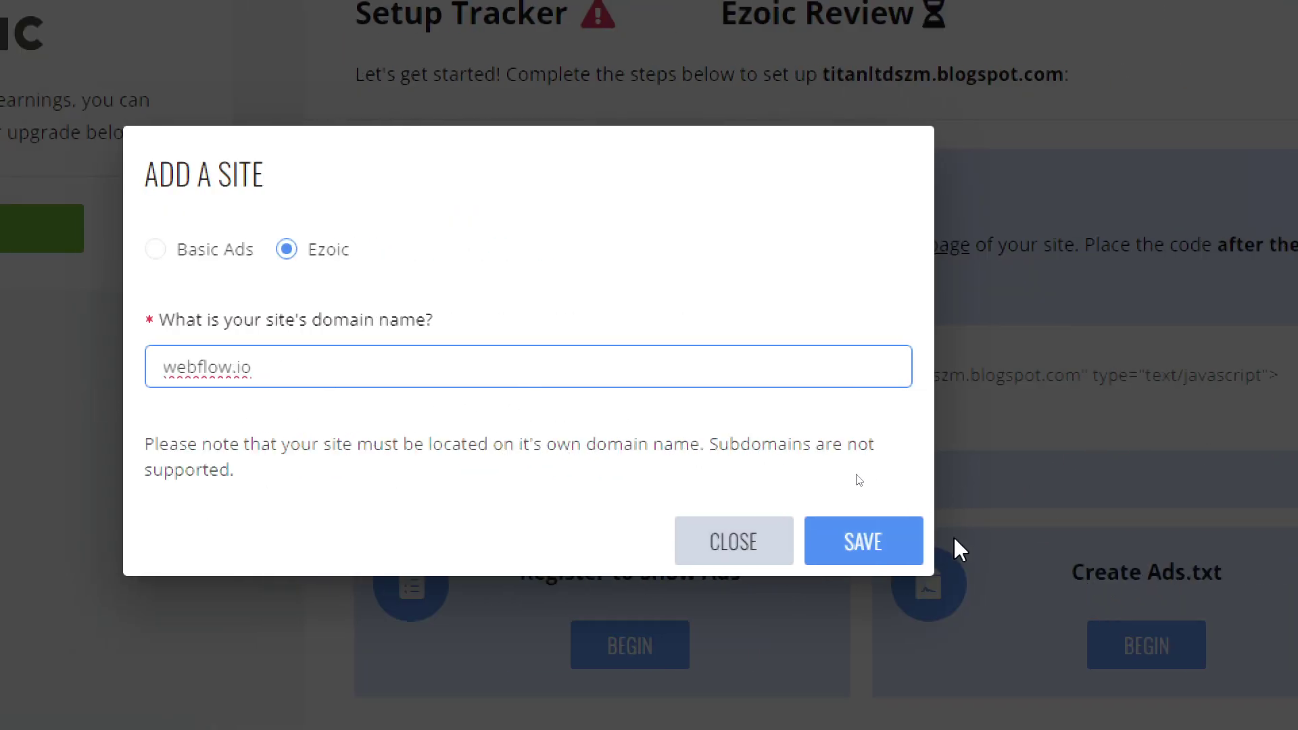
click(745, 551)
Step: Check the 'domain already exists' error, then switch to the live Moxom site window
click(423, 330)
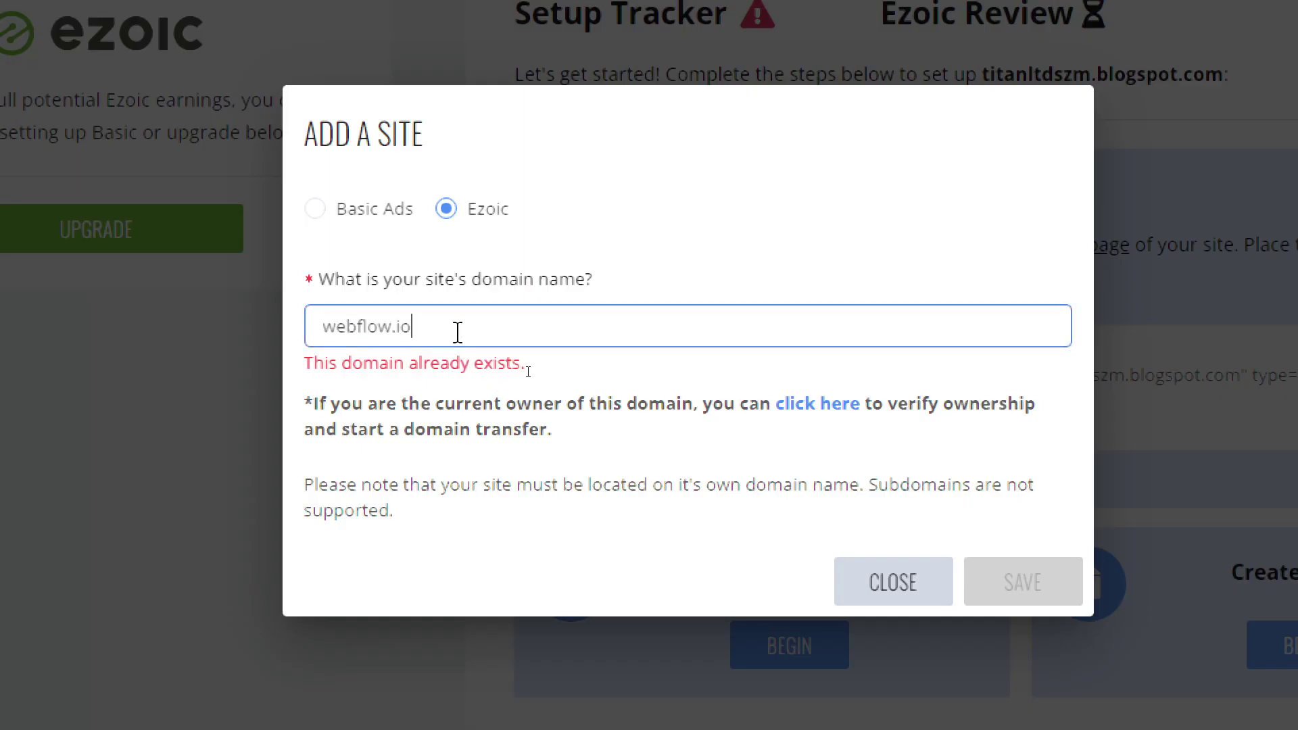
triple_click(449, 331)
triple_click(400, 372)
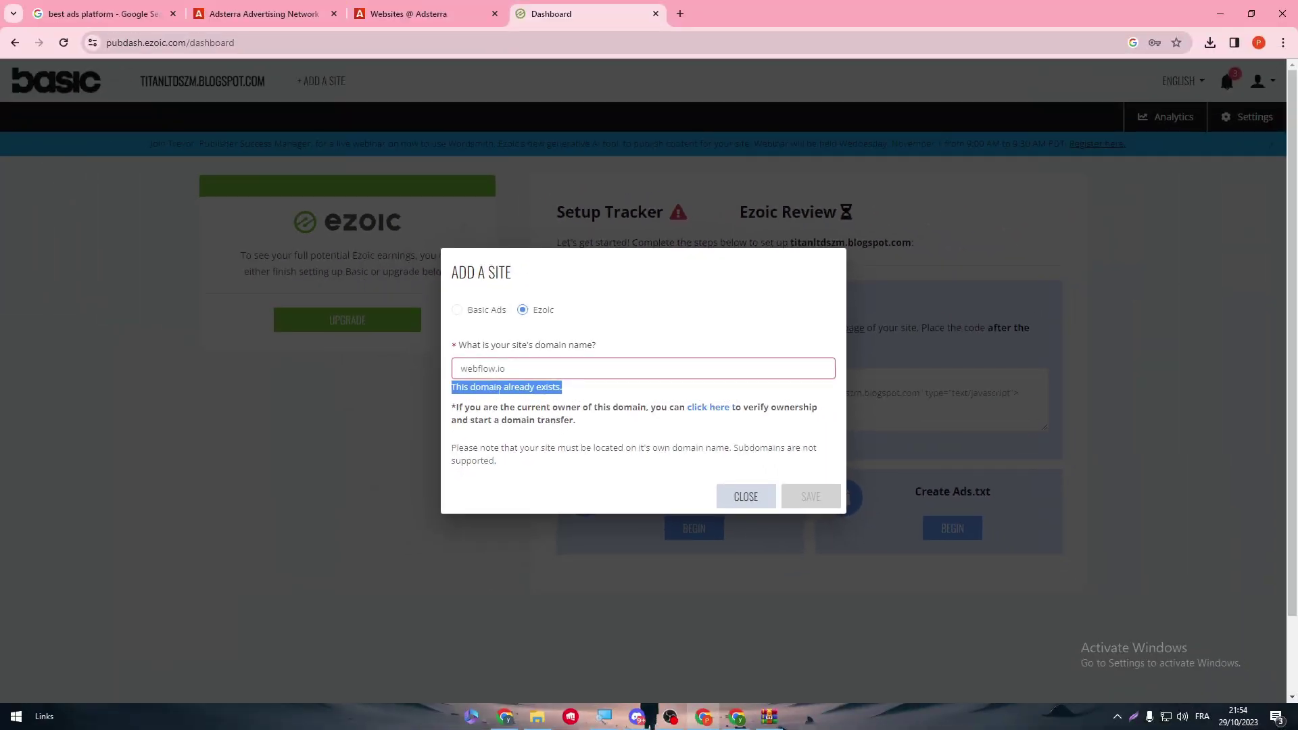
click(498, 368)
double_click(498, 368)
click(507, 715)
click(174, 43)
Step: Open the Test site's General settings from its '...' menu on the Webflow sites dashboard
click(443, 14)
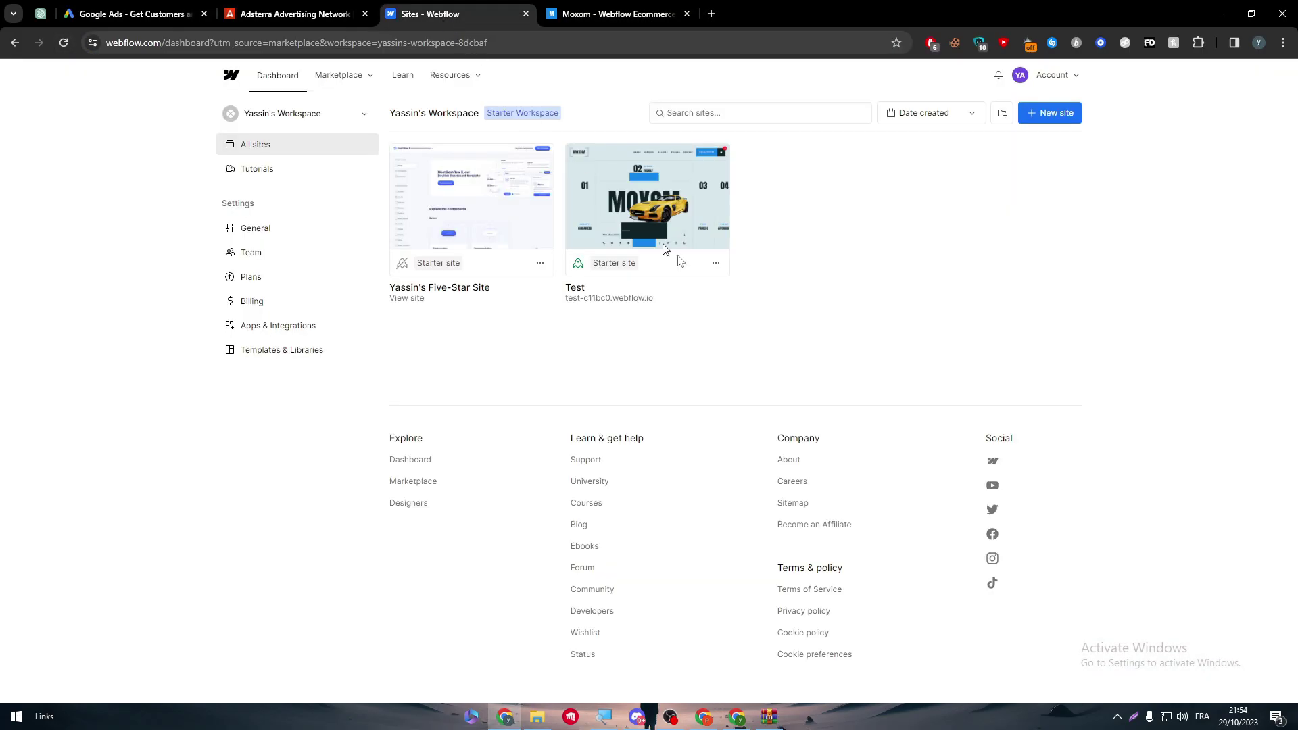
click(715, 262)
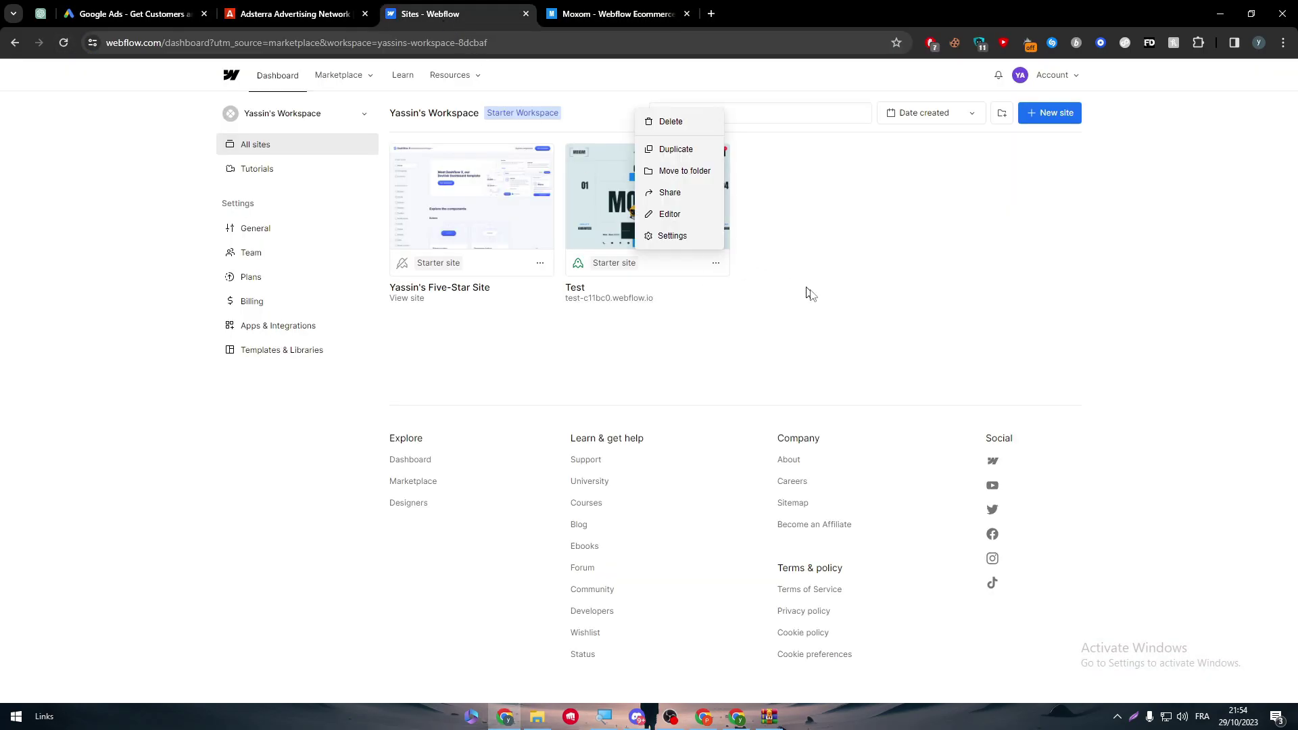
click(669, 233)
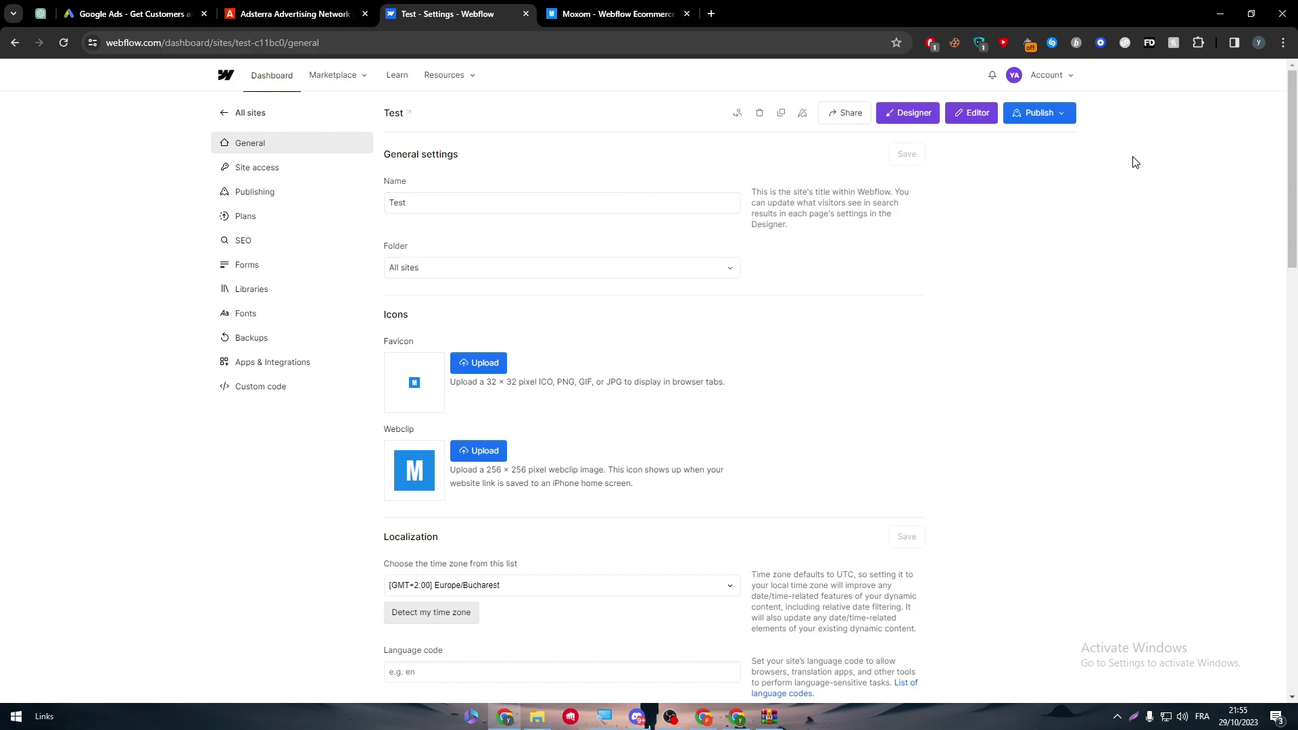
drag(1288, 169, 1266, 107)
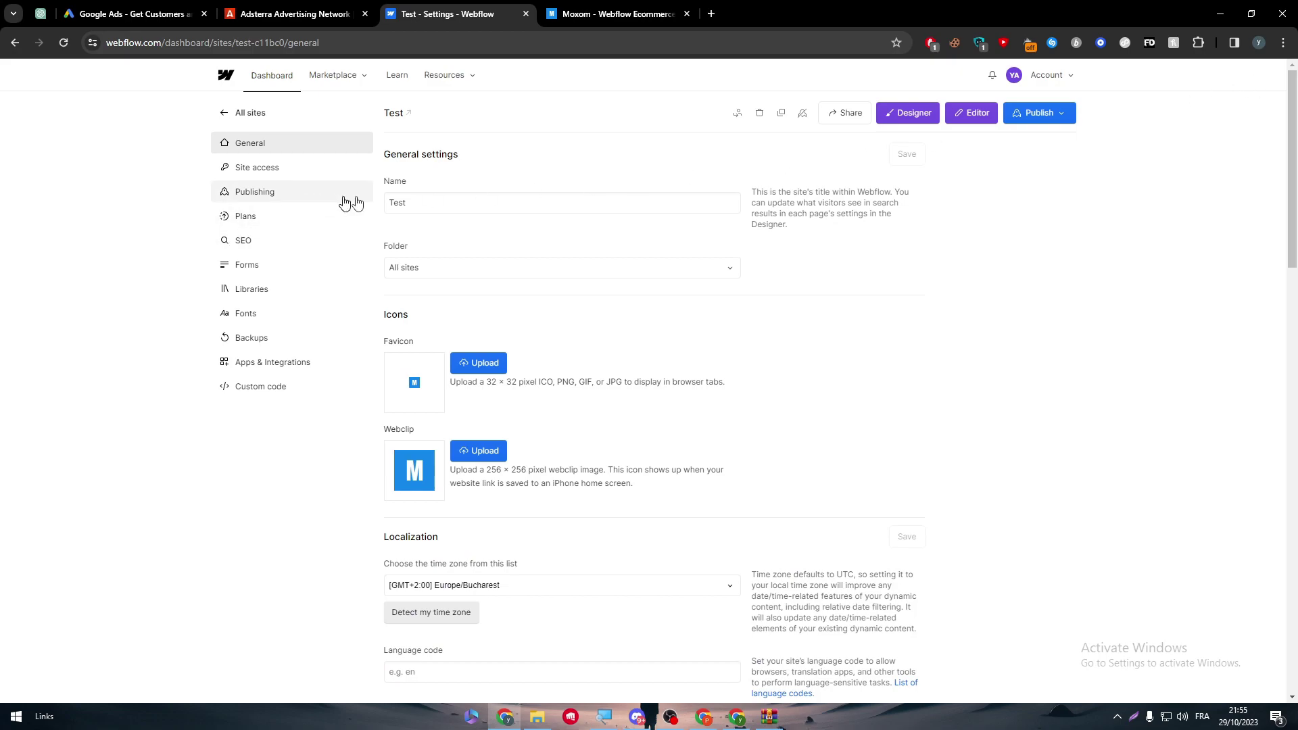
Step: Review the Test site's plans and start a Basic upgrade, closing the checkout without paying
click(237, 220)
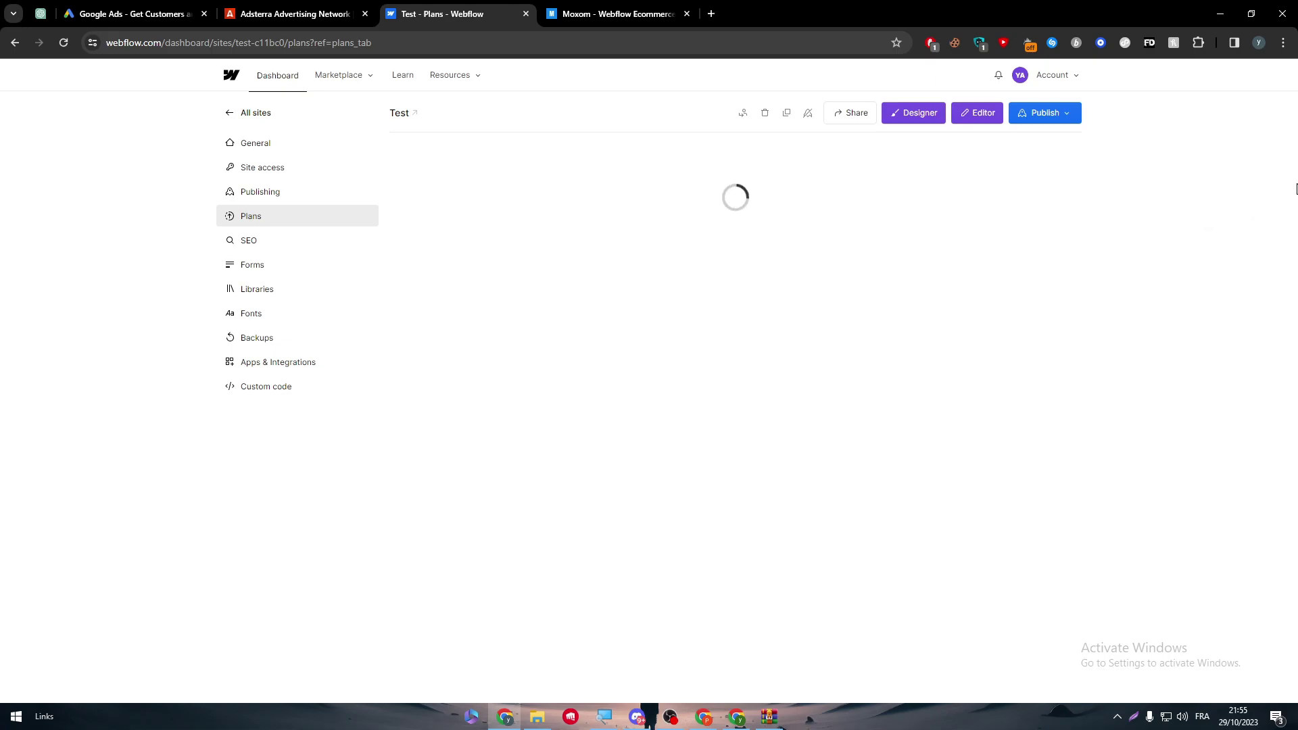
scroll(663, 208, down, 3)
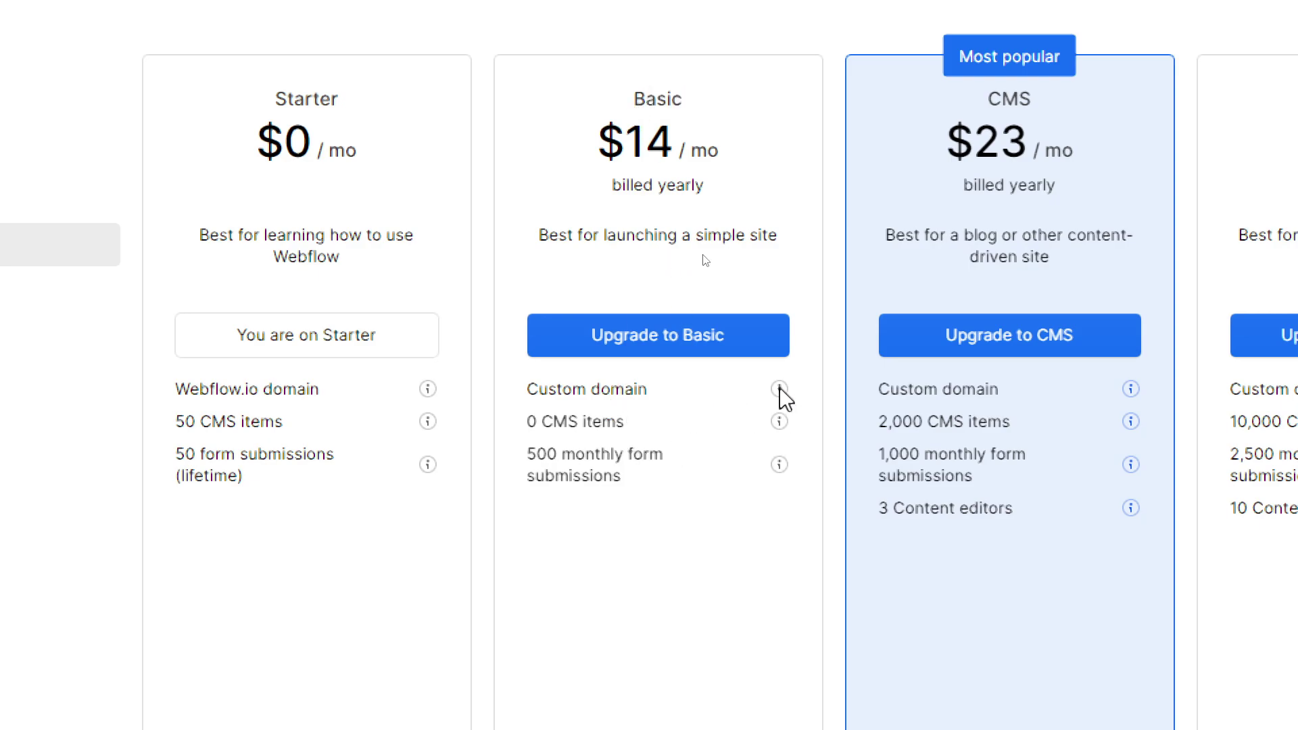
mouse_move(779, 391)
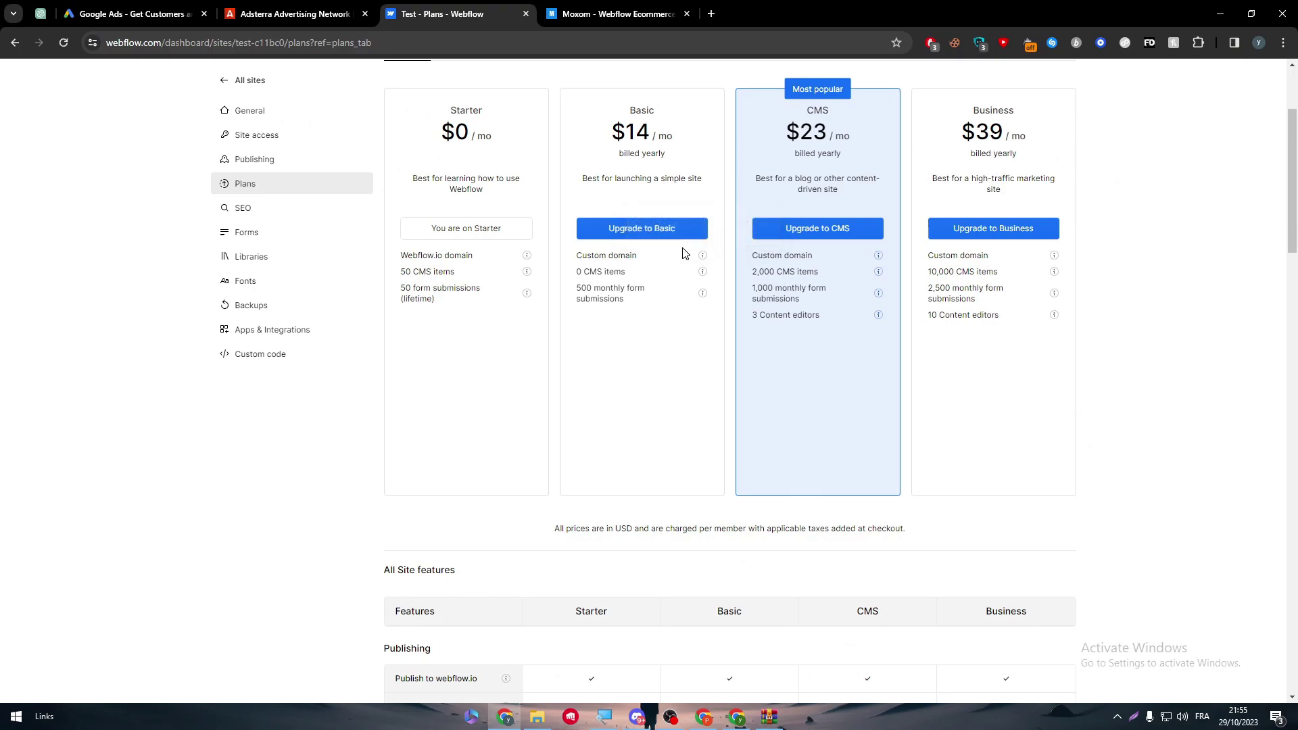
click(669, 230)
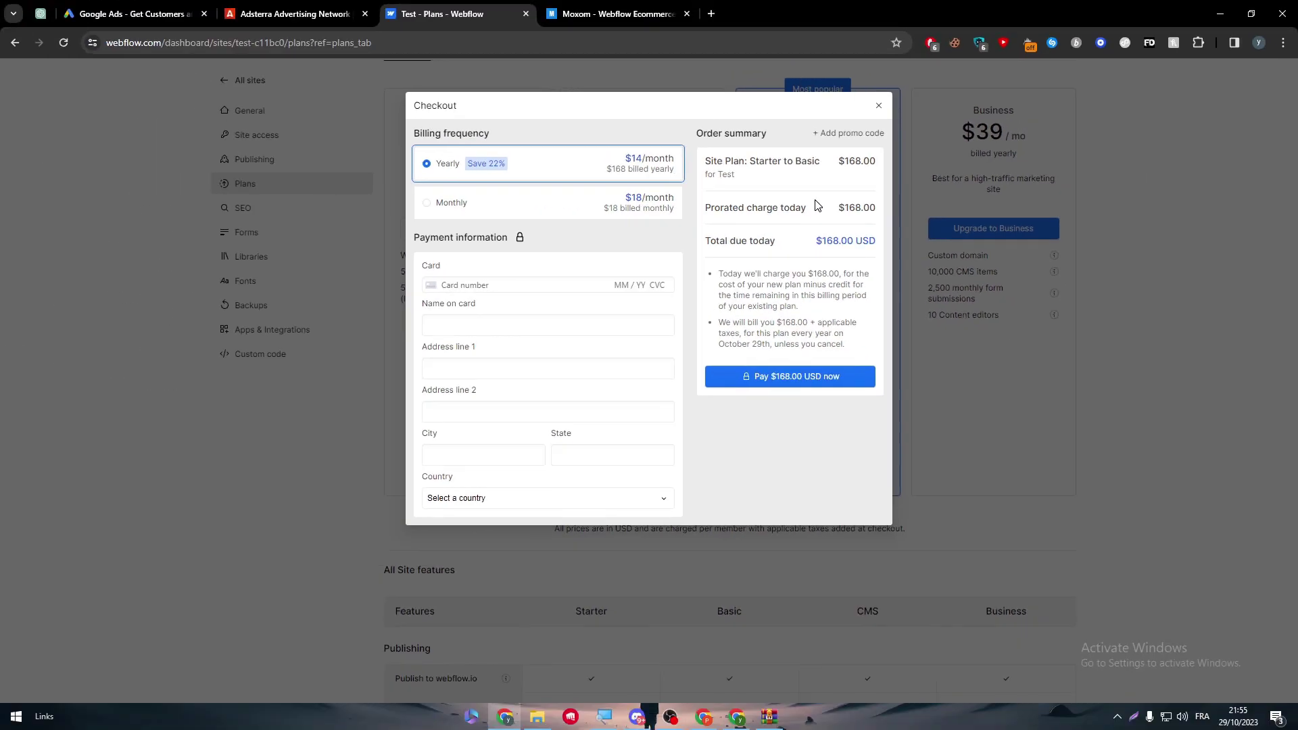
click(878, 106)
Step: Open the Test site's Site access settings, then return to the Ezoic browser window
scroll(872, 209, up, 2)
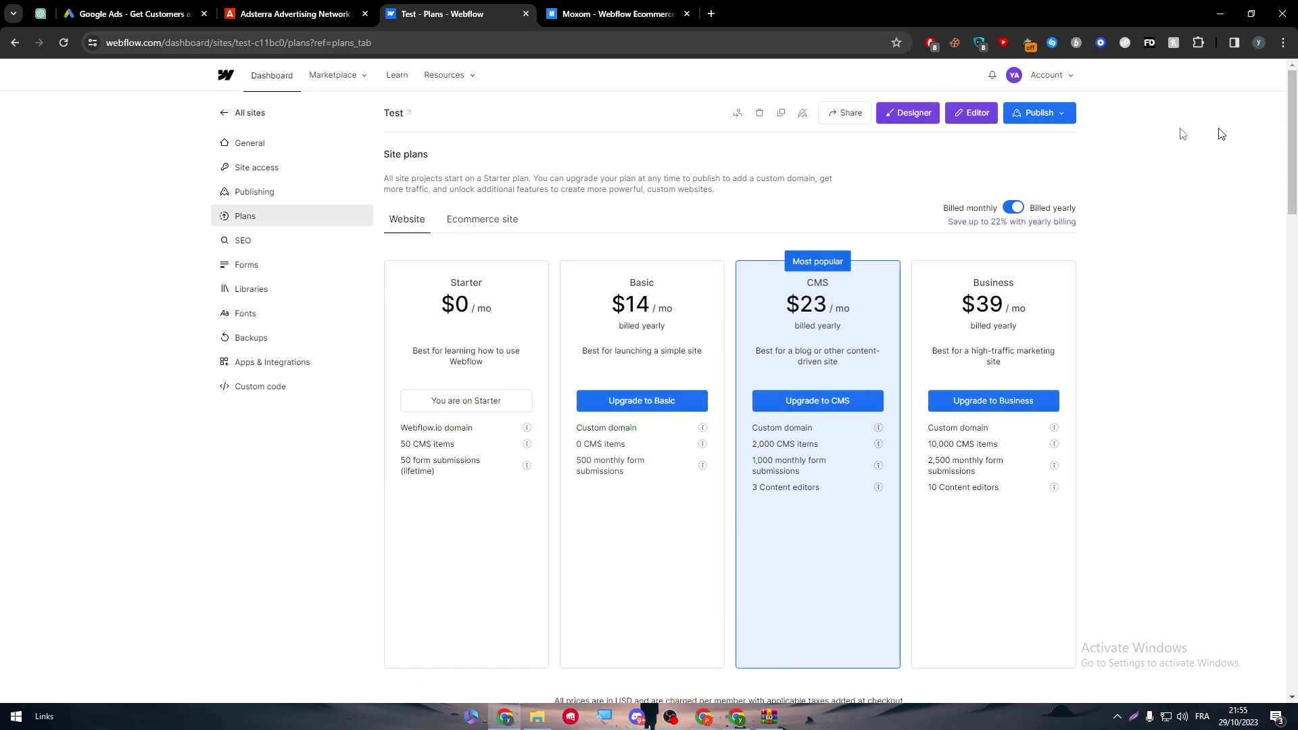
click(286, 173)
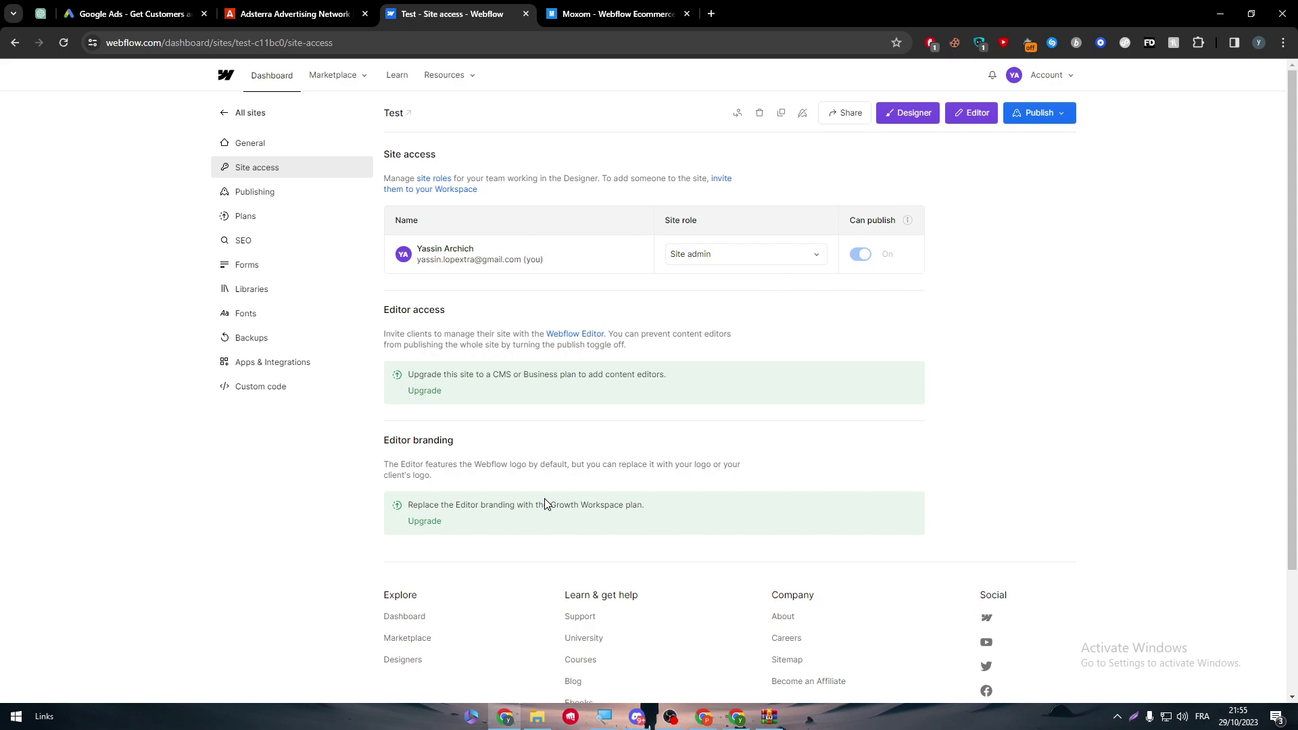
click(706, 715)
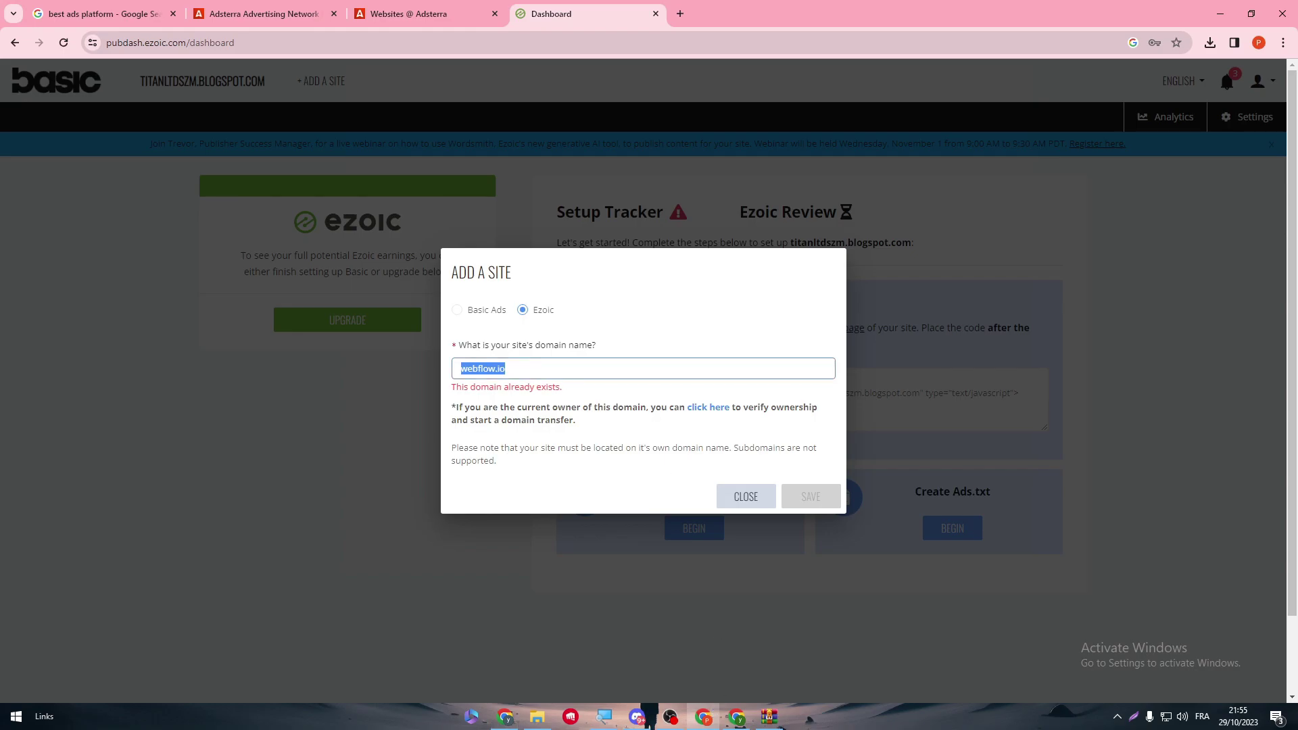
key(End)
Step: Add a Banner 320x50 ad unit for test-c11bc0.webflow.io in Adsterra's Websites list
click(454, 12)
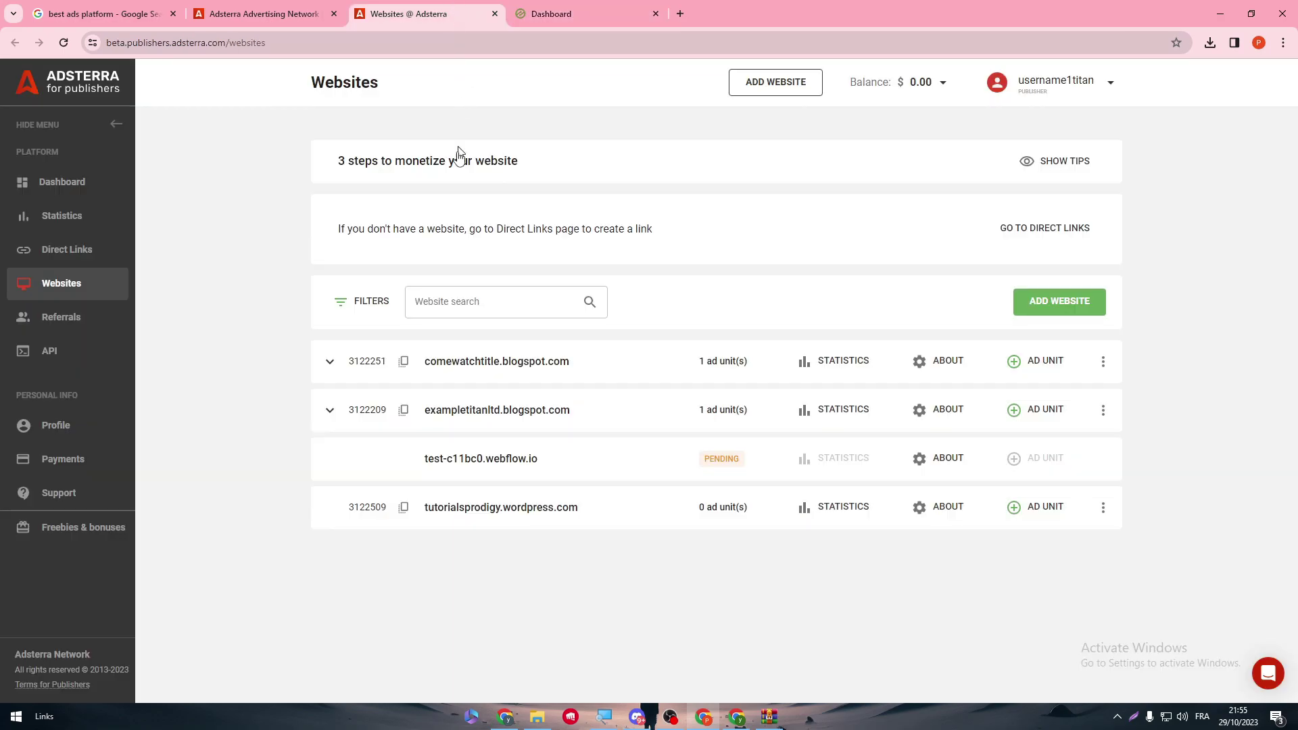
click(65, 43)
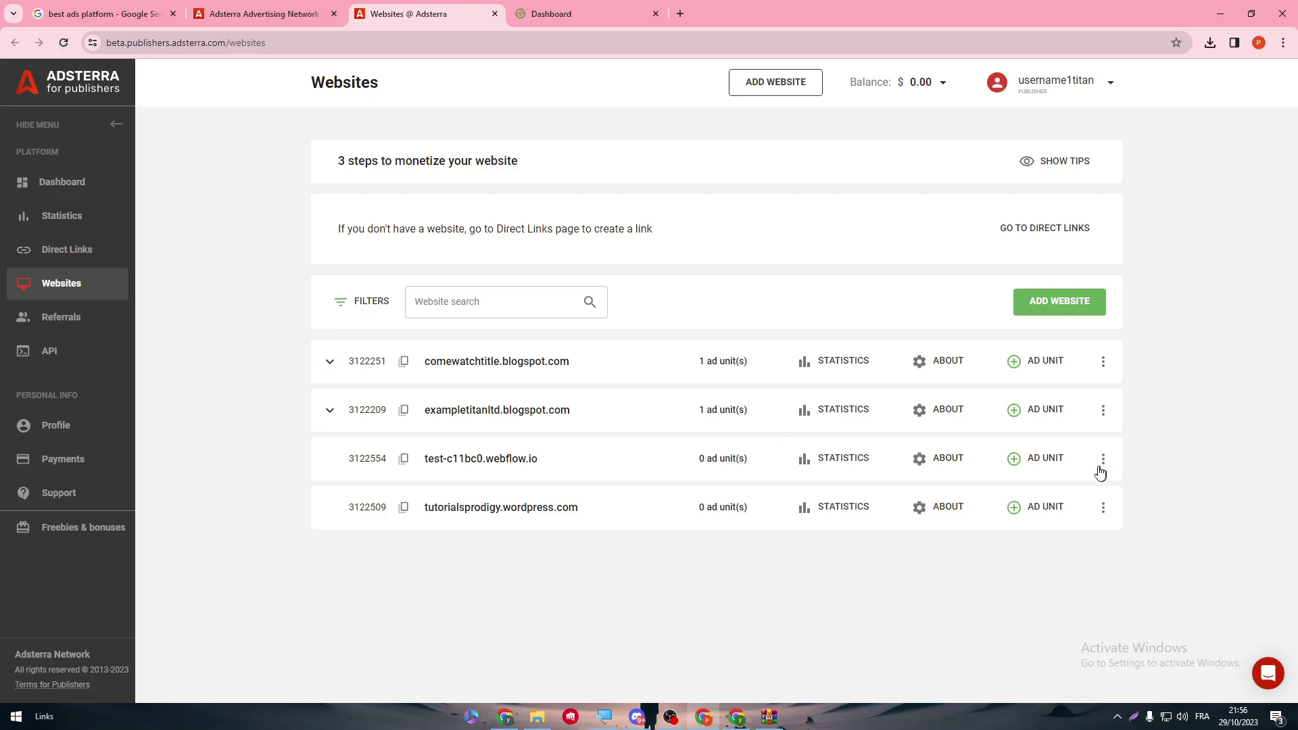
click(1053, 469)
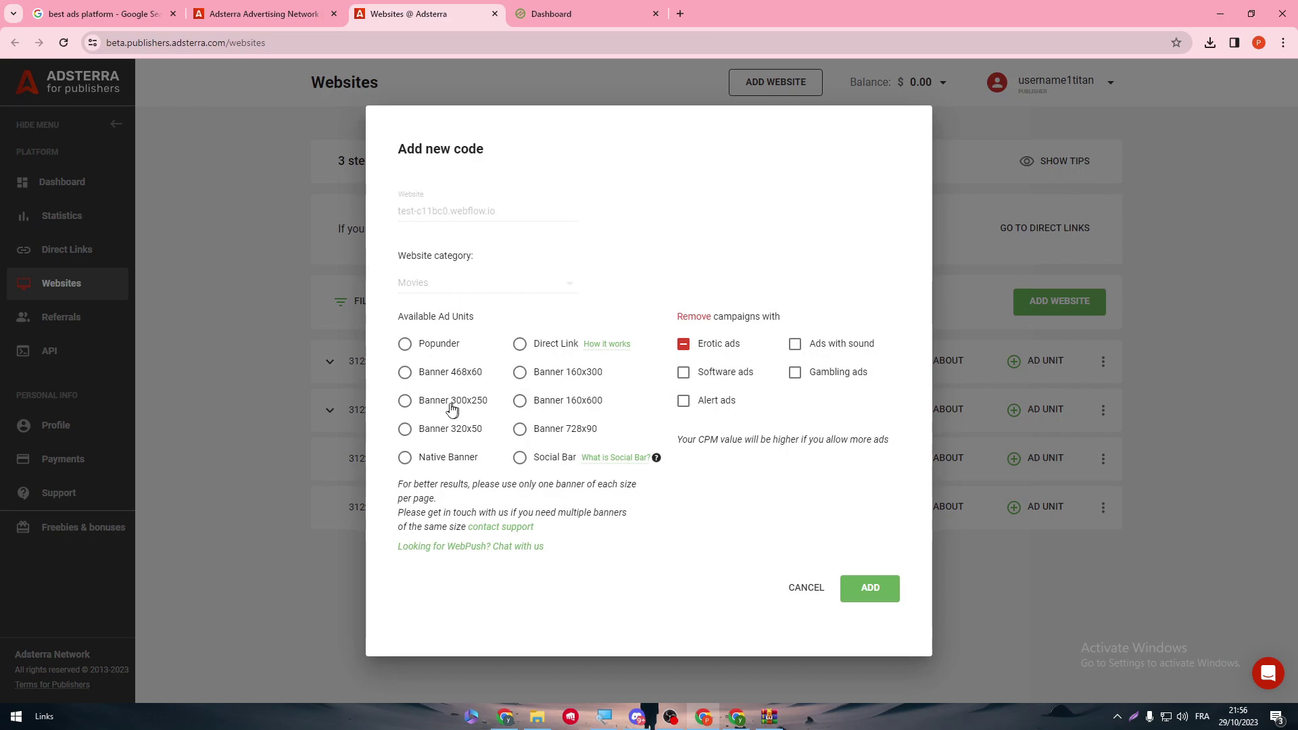
click(449, 429)
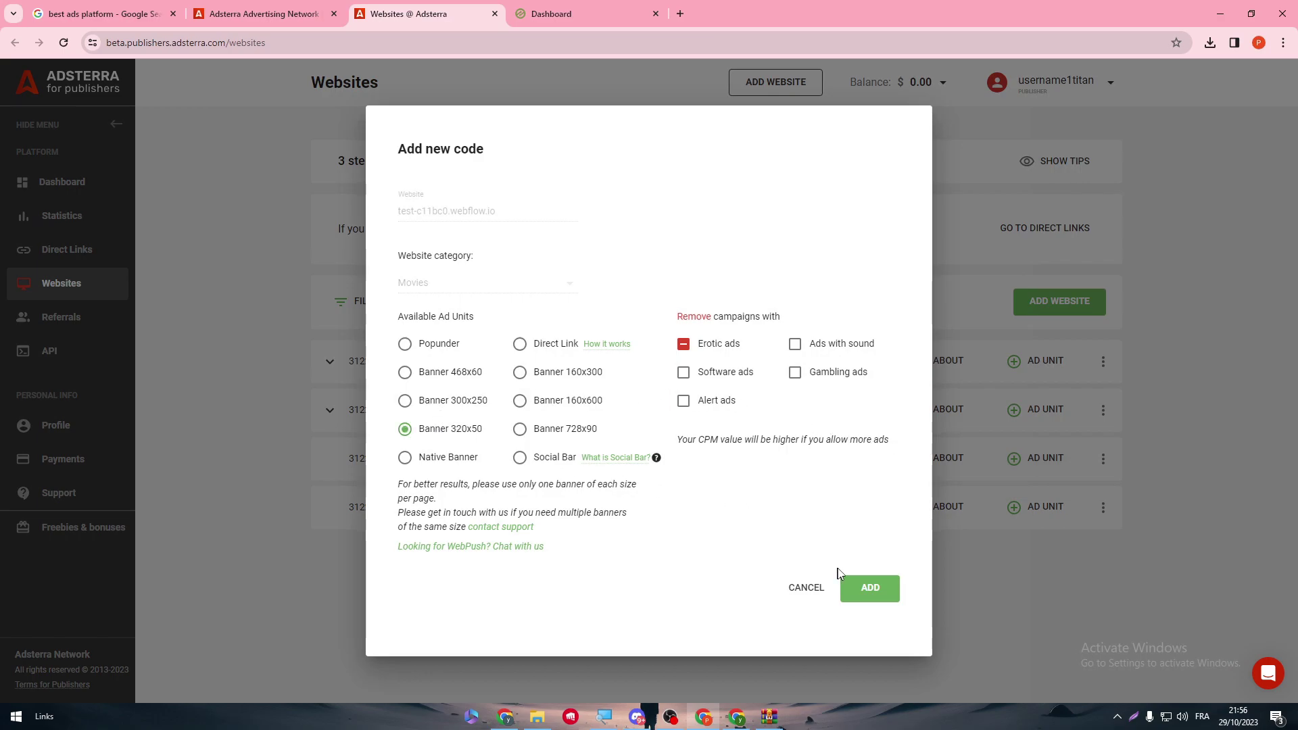
click(870, 588)
click(734, 418)
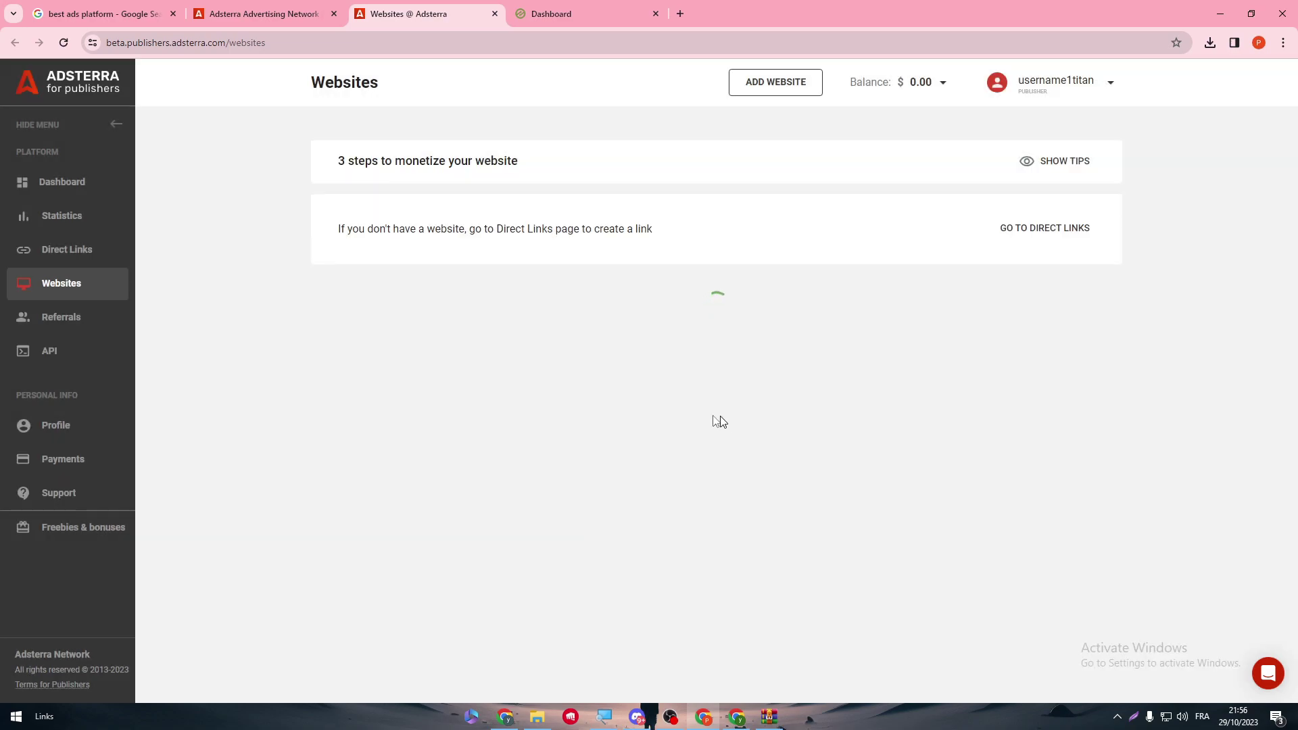
Step: Copy the new Banner 320x50 unit's ad code and go back to Webflow
click(330, 459)
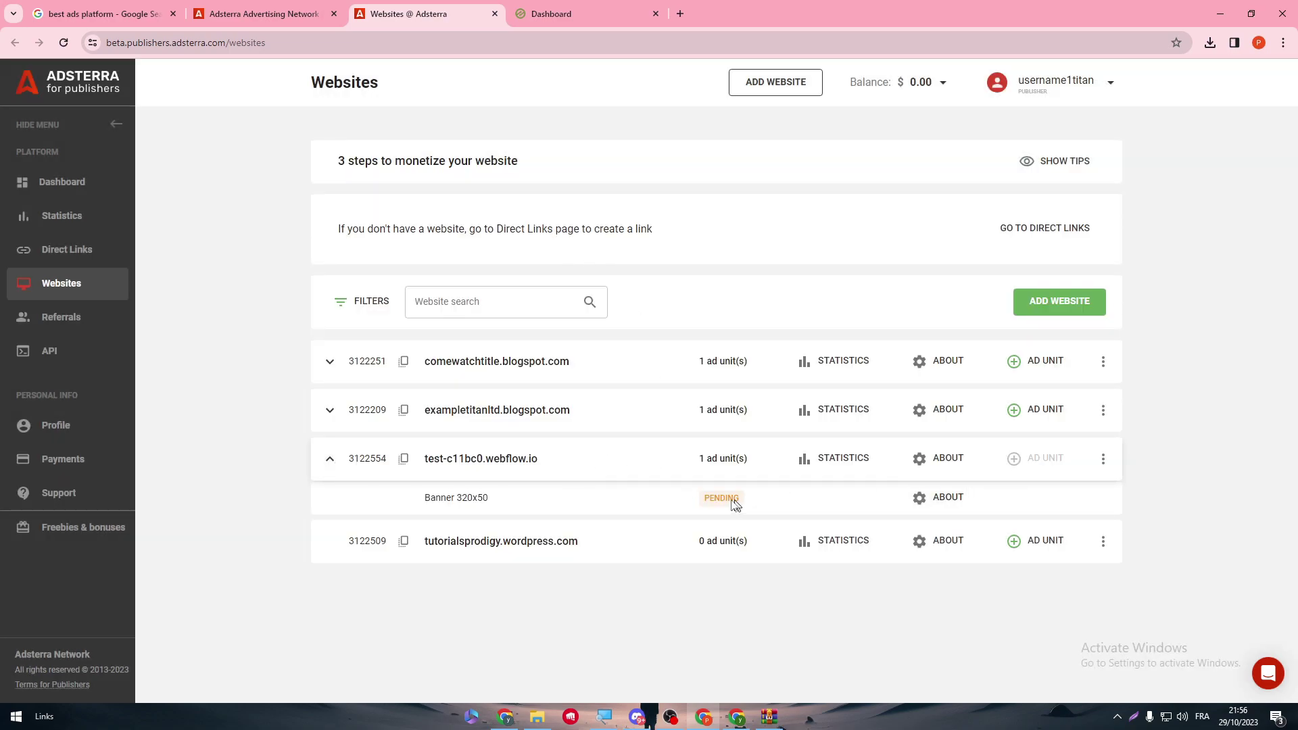
click(64, 43)
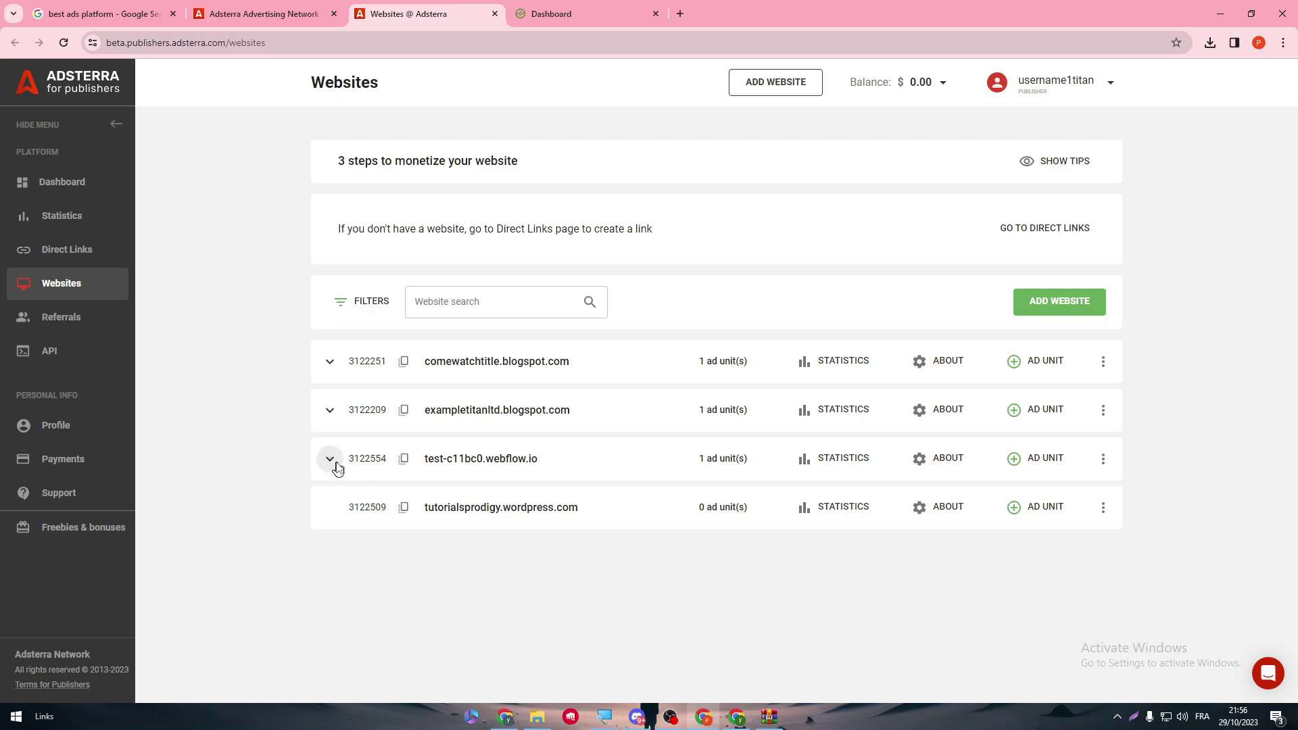
click(330, 459)
click(1062, 516)
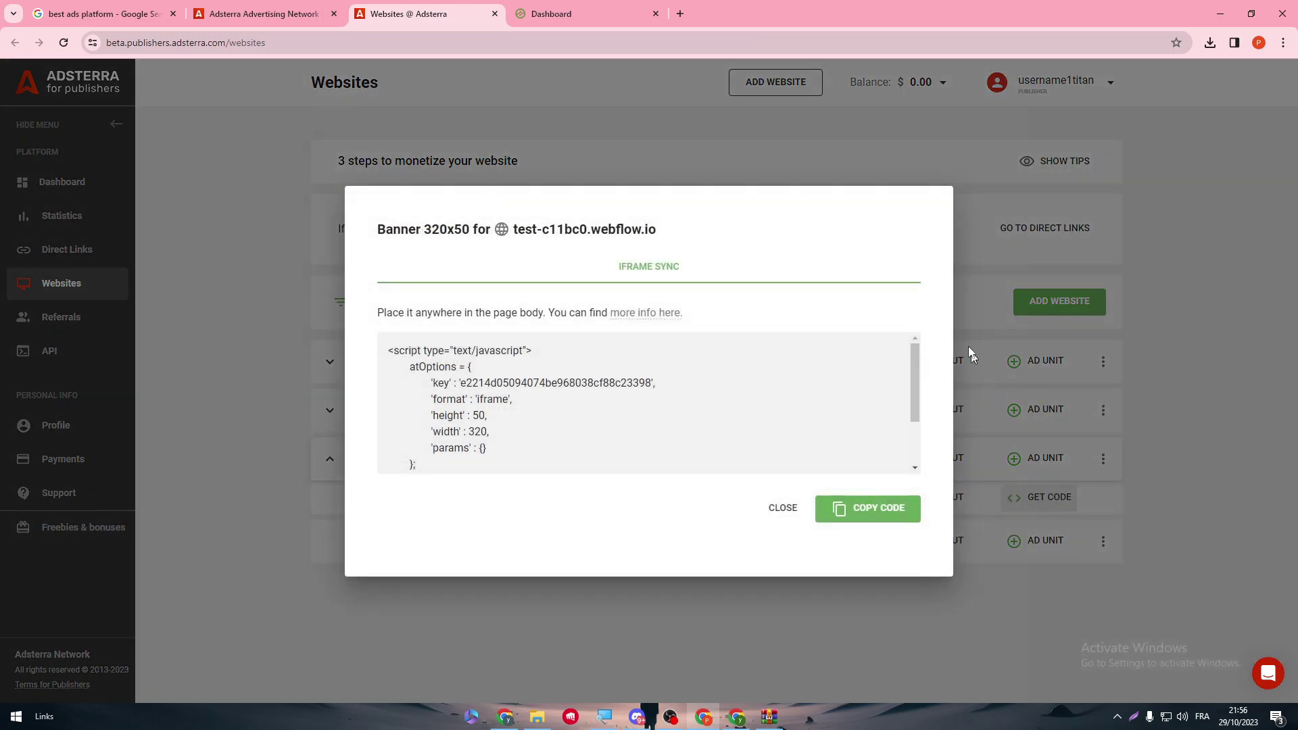
click(881, 512)
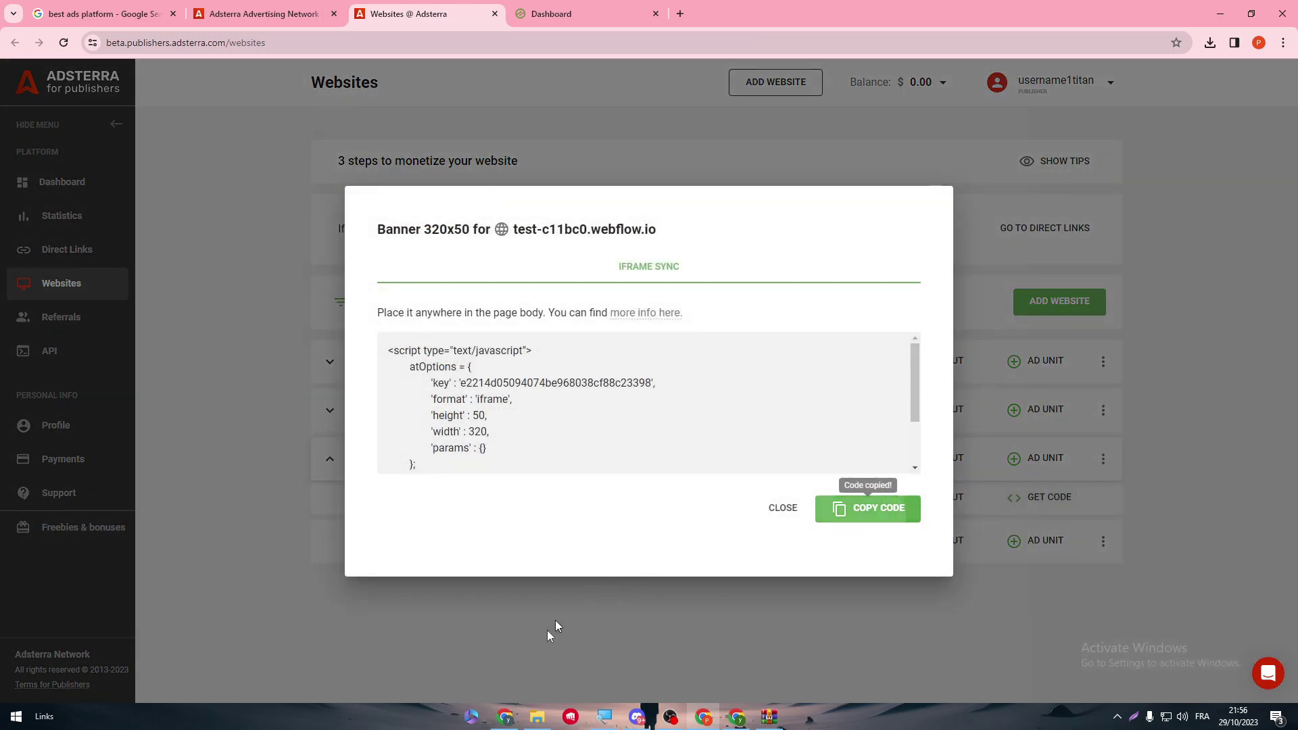
click(505, 715)
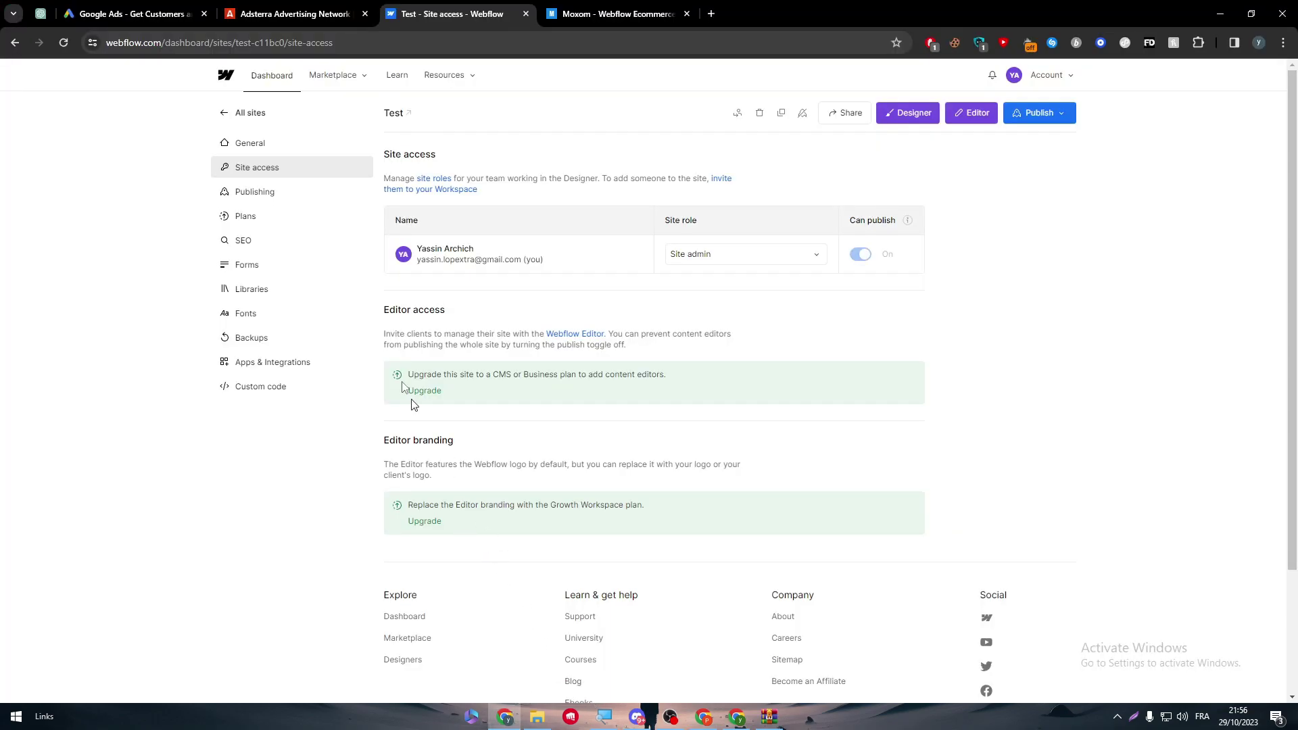
Step: Find that the Test site's Custom code needs a paid plan, then compare the Basic and CMS plans
click(235, 112)
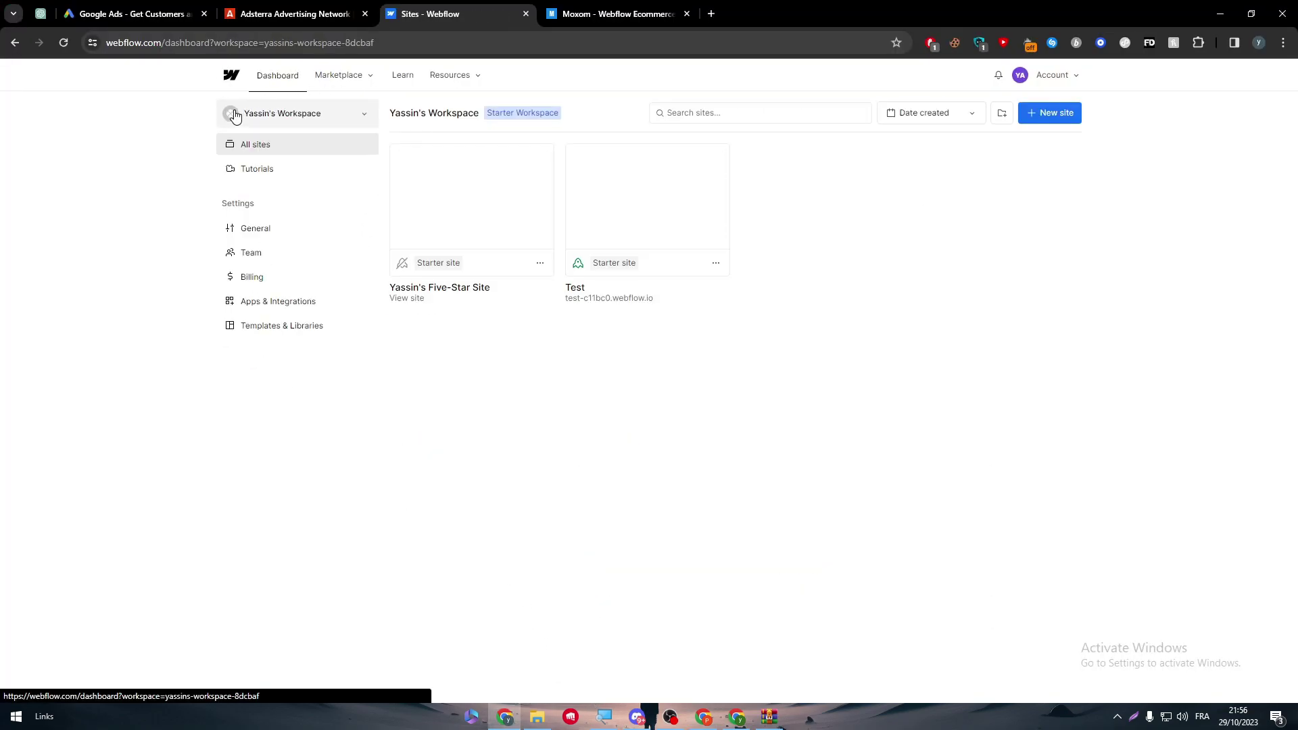
click(14, 43)
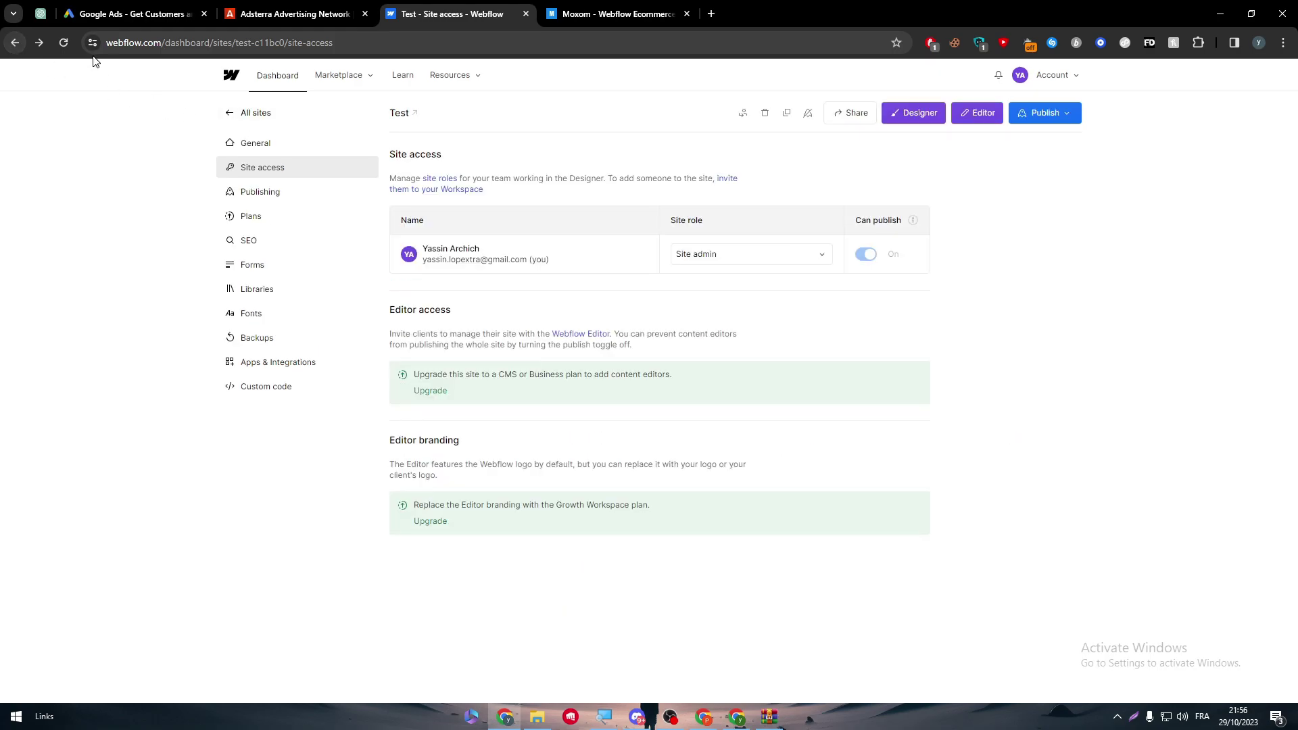
click(254, 392)
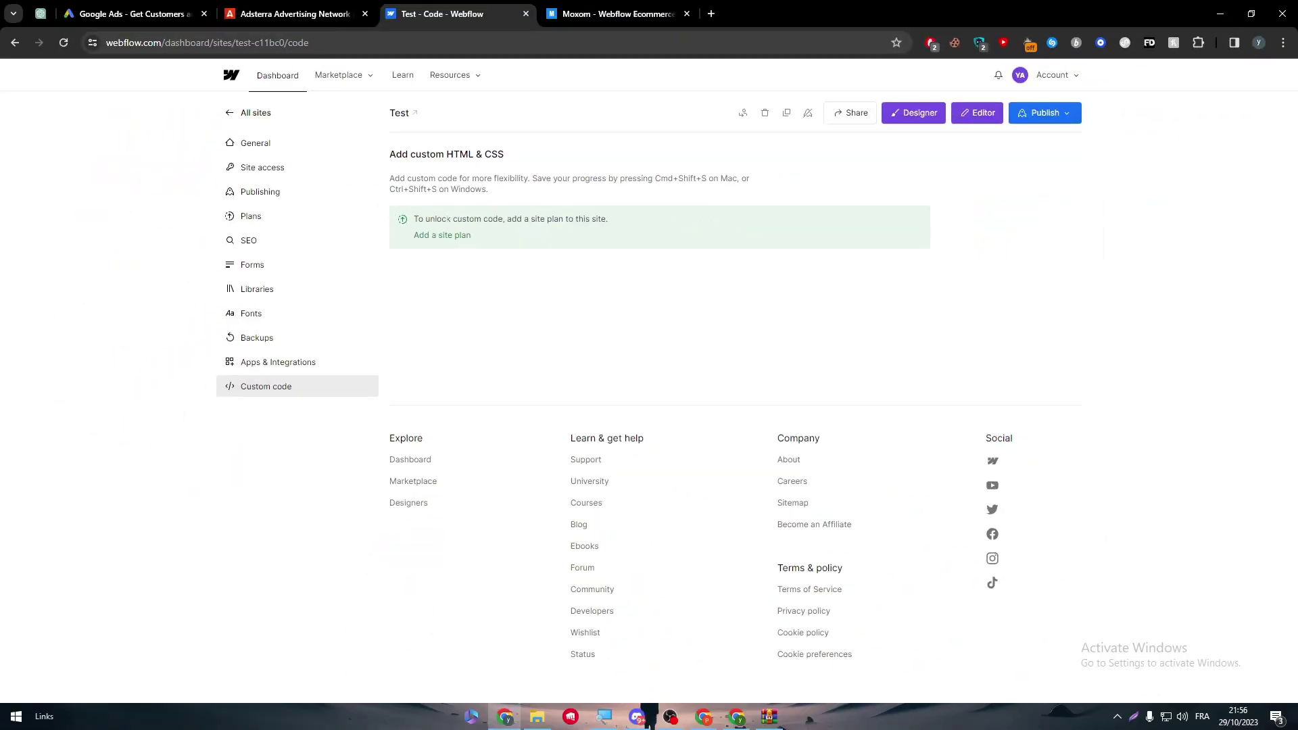
click(467, 238)
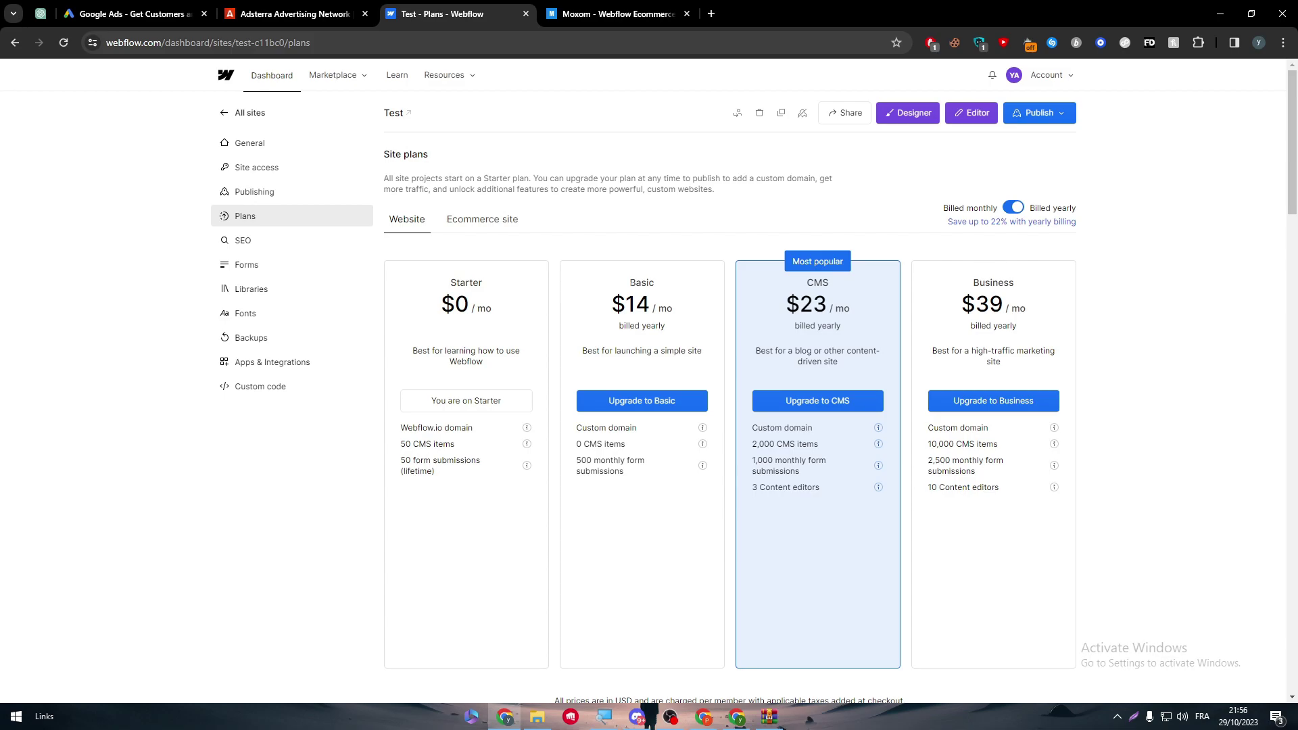
drag(657, 283, 536, 287)
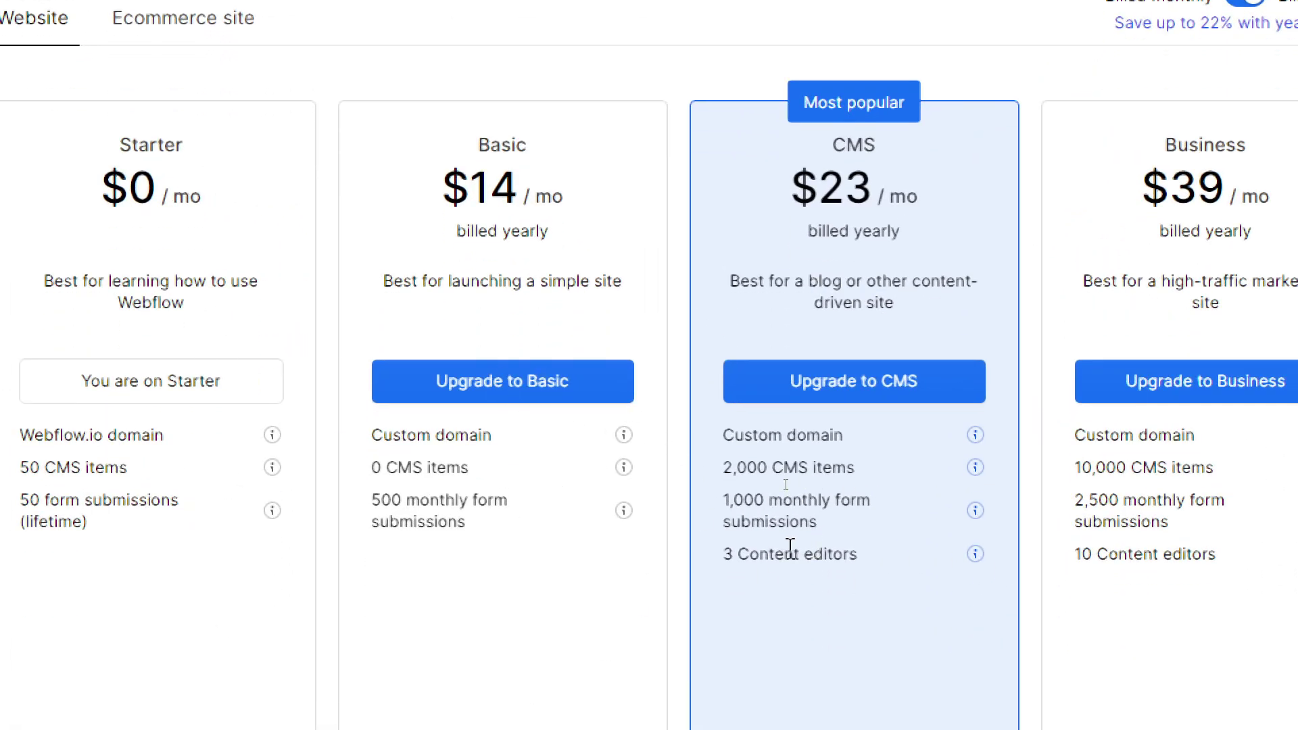
drag(788, 546, 736, 553)
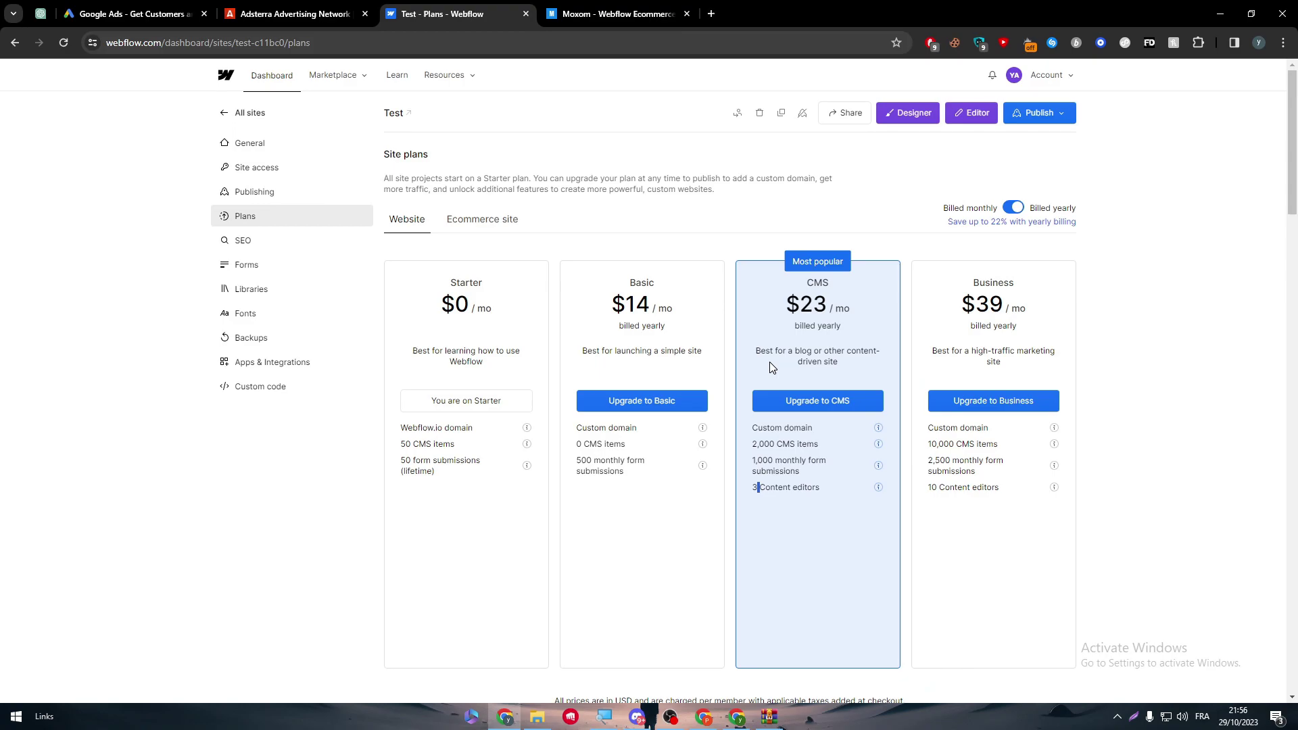
click(769, 362)
Step: Close the Banner 320x50 ad code dialog in Adsterra
click(703, 716)
click(853, 507)
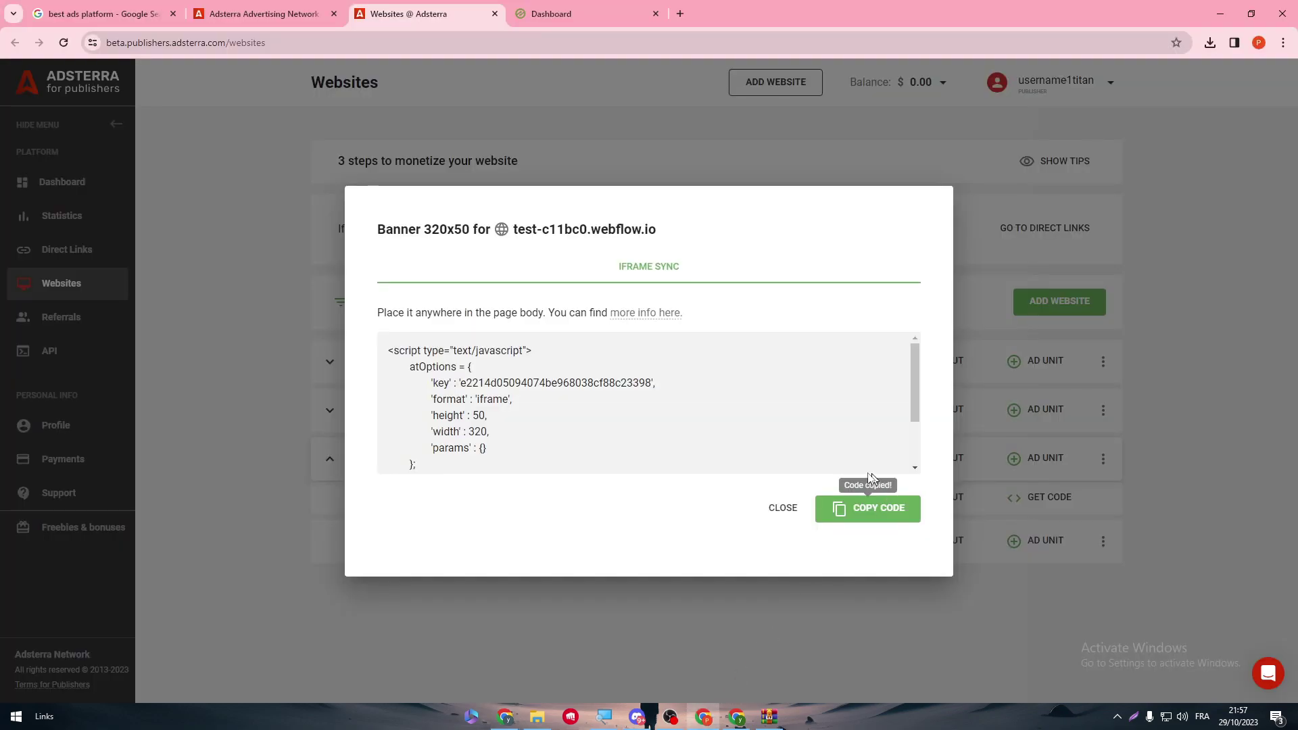
click(783, 509)
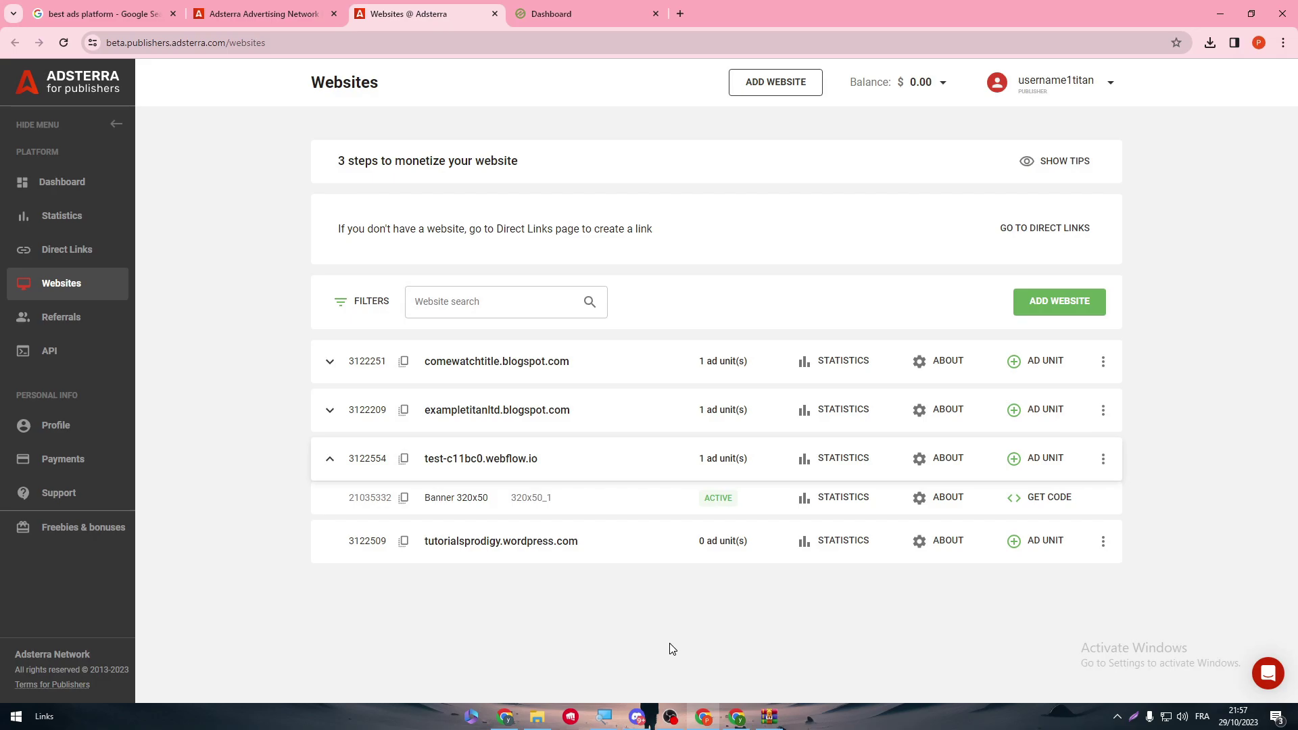
click(519, 710)
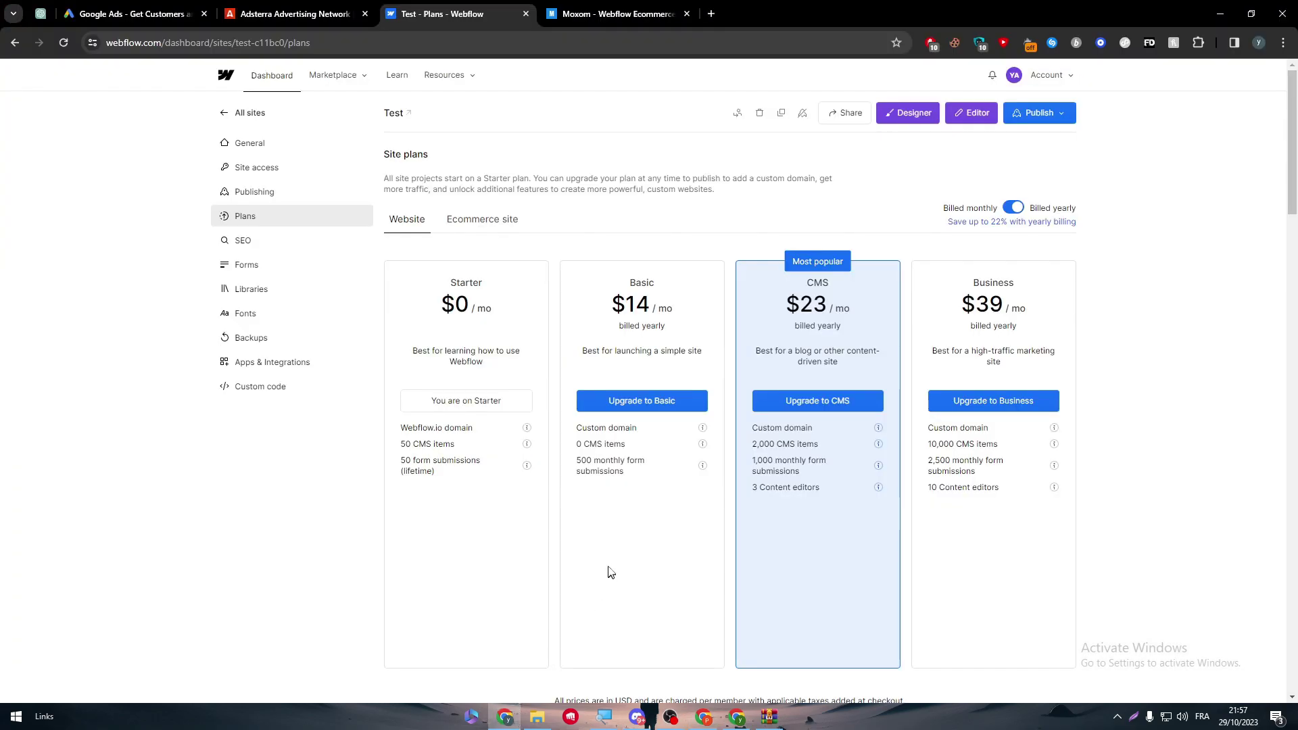